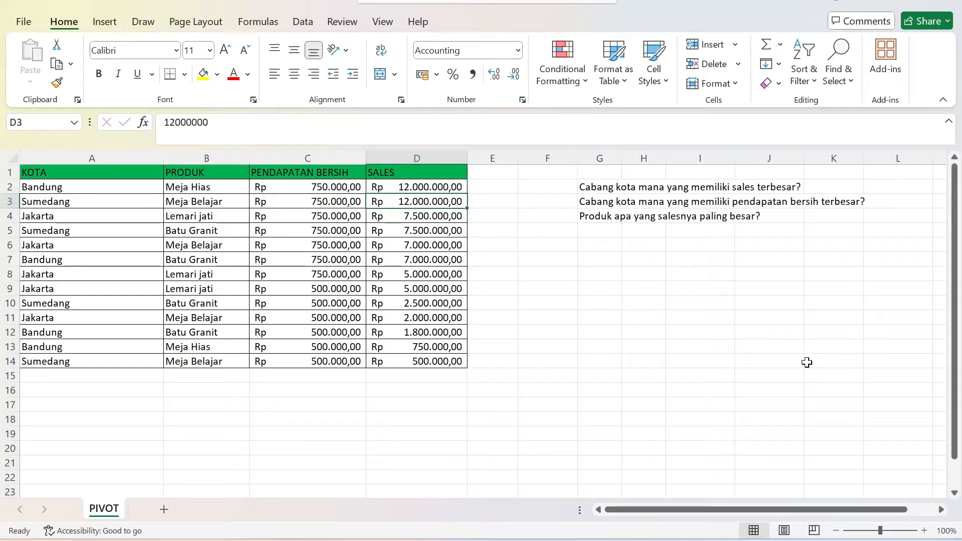
Step: Review the three questions in G2:G4 and the city, product, net income and sales data they refer to
{"action": "left_click", "coordinate": [587, 190]}
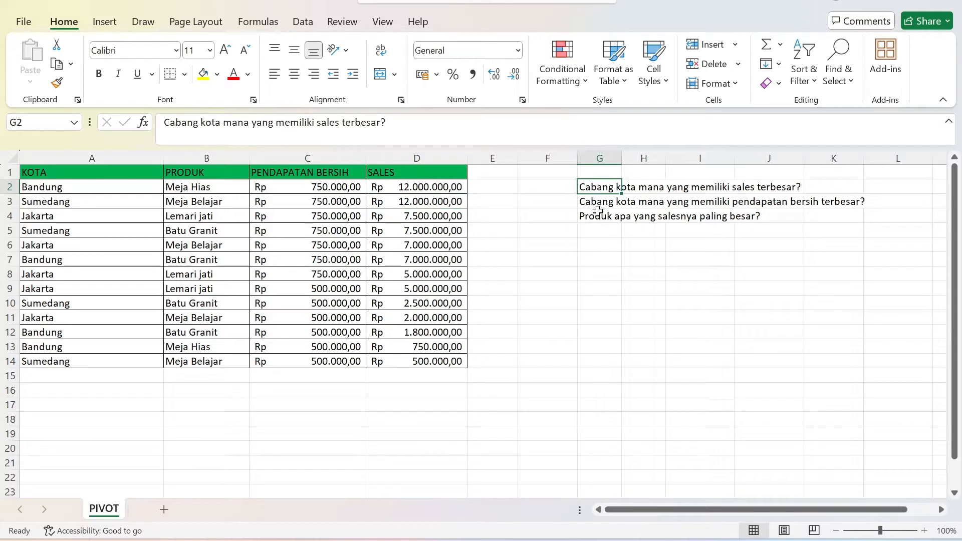
{"action": "left_click", "coordinate": [598, 211]}
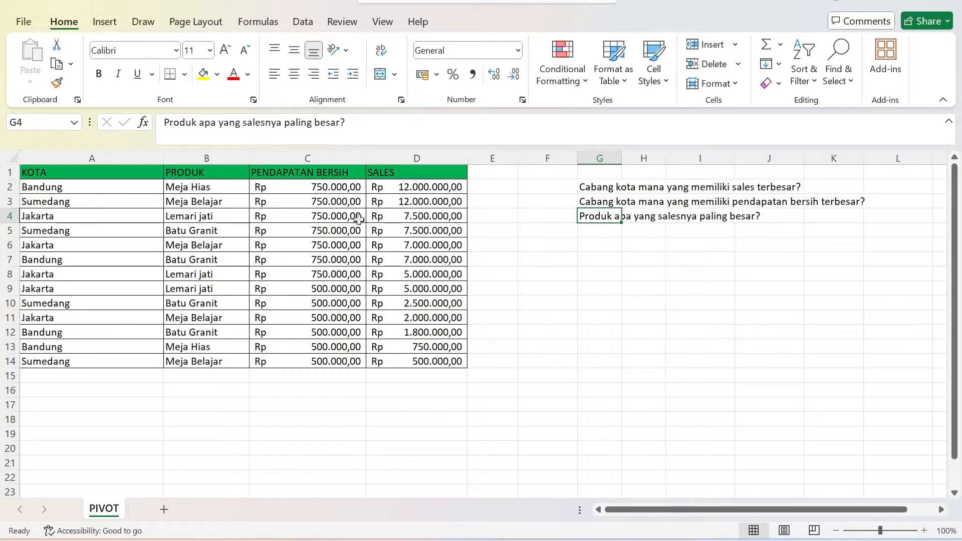
{"action": "left_click_drag", "start_coordinate": [103, 172], "coordinate": [431, 358]}
{"action": "left_click", "coordinate": [320, 260]}
{"action": "left_click", "coordinate": [226, 259]}
{"action": "left_click", "coordinate": [329, 217]}
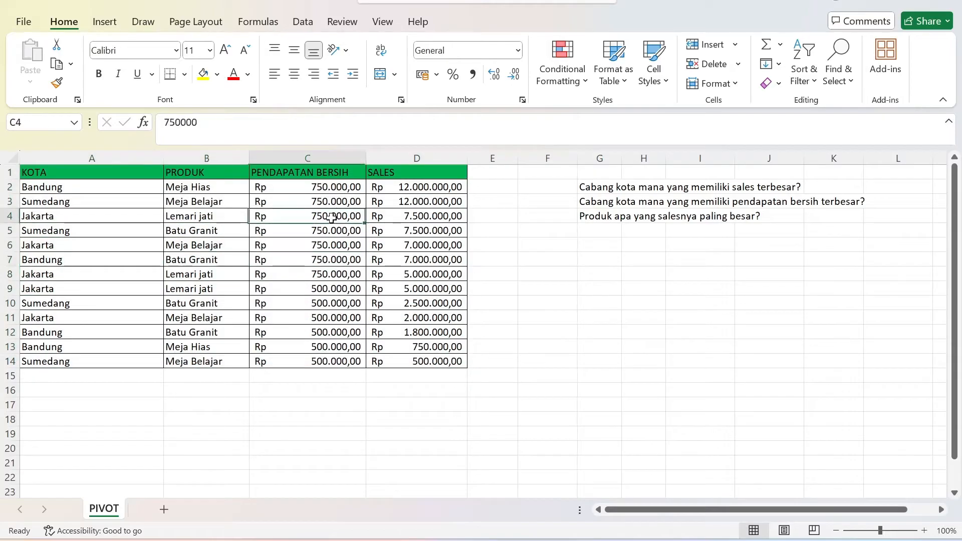
Step: Start a PivotTable from the whole data table A1:D14 and choose to place it on the existing worksheet
{"action": "key", "text": "ctrl+a"}
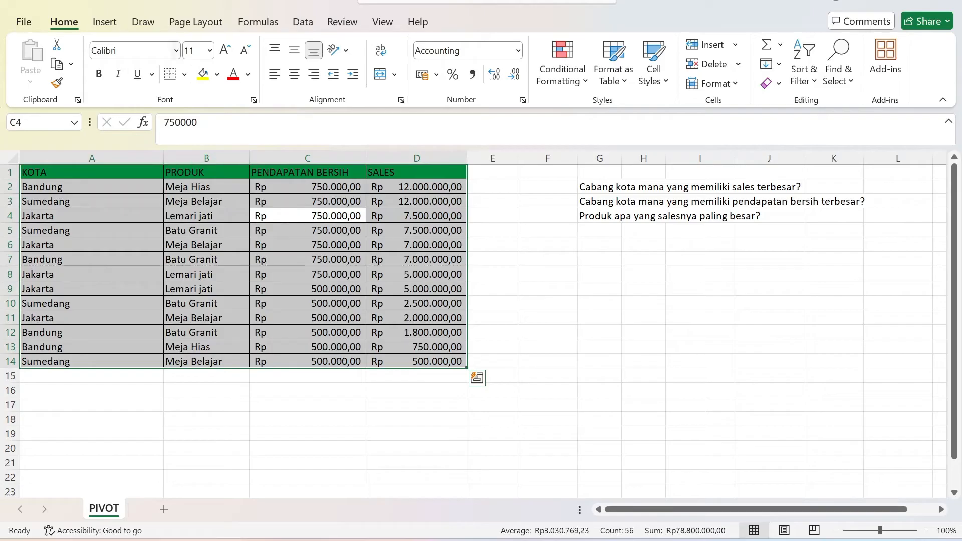
{"action": "left_click", "coordinate": [103, 25]}
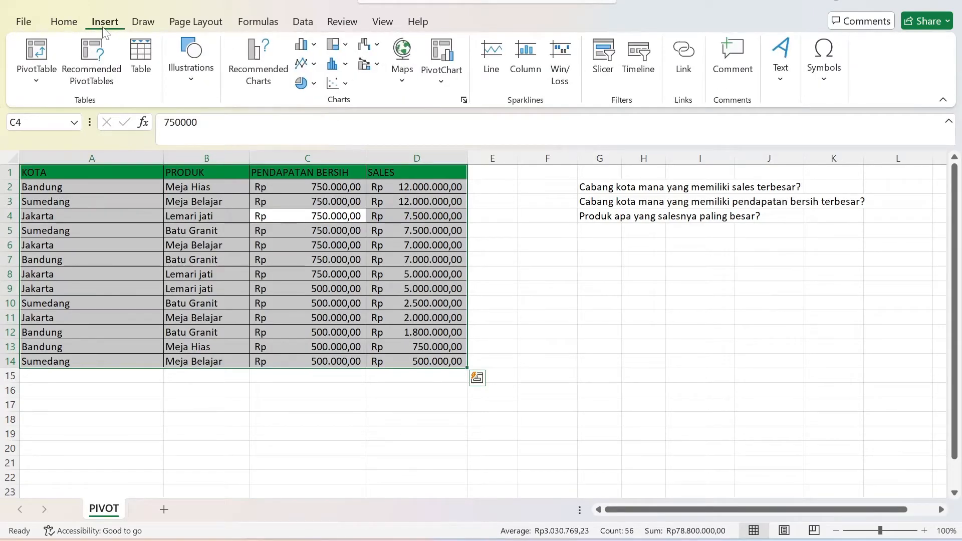
{"action": "left_click", "coordinate": [35, 51]}
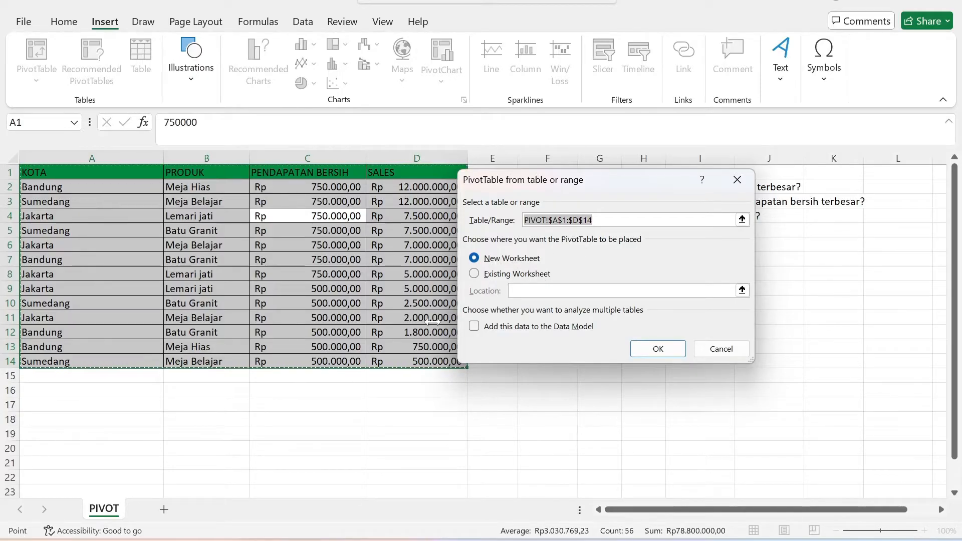
{"action": "left_click", "coordinate": [476, 275]}
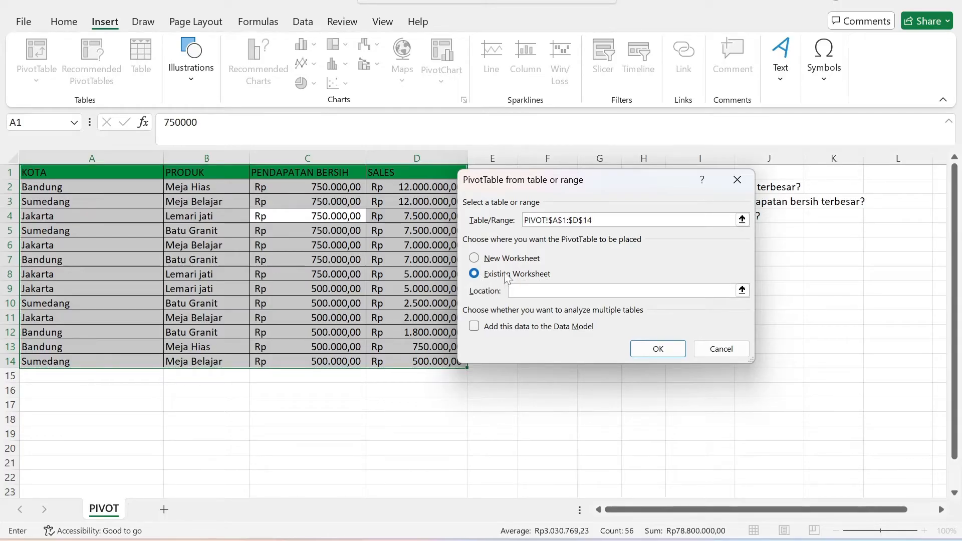
Step: Try to create the PivotTable with the range G7:I11 on the PIVOT sheet as its location
{"action": "left_click", "coordinate": [742, 291]}
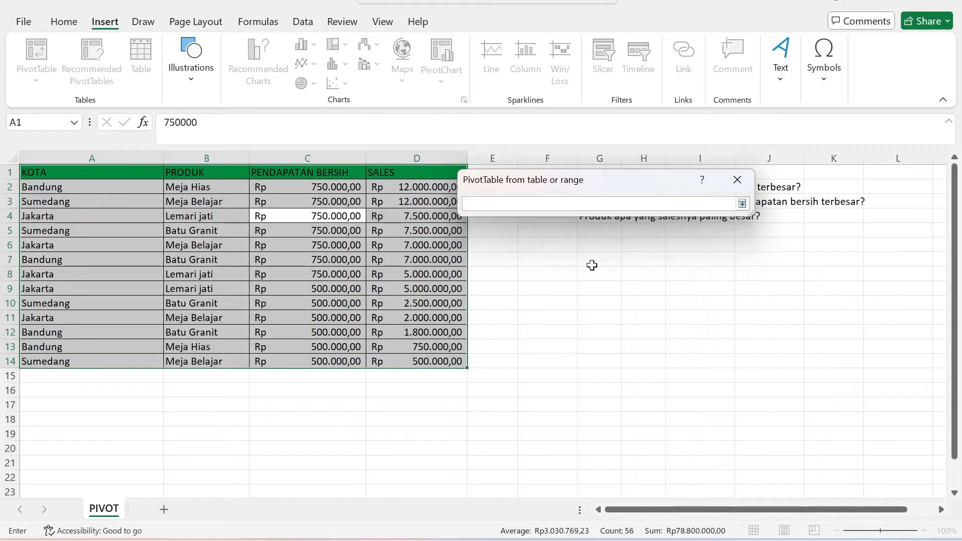
{"action": "left_click_drag", "start_coordinate": [586, 258], "coordinate": [721, 315]}
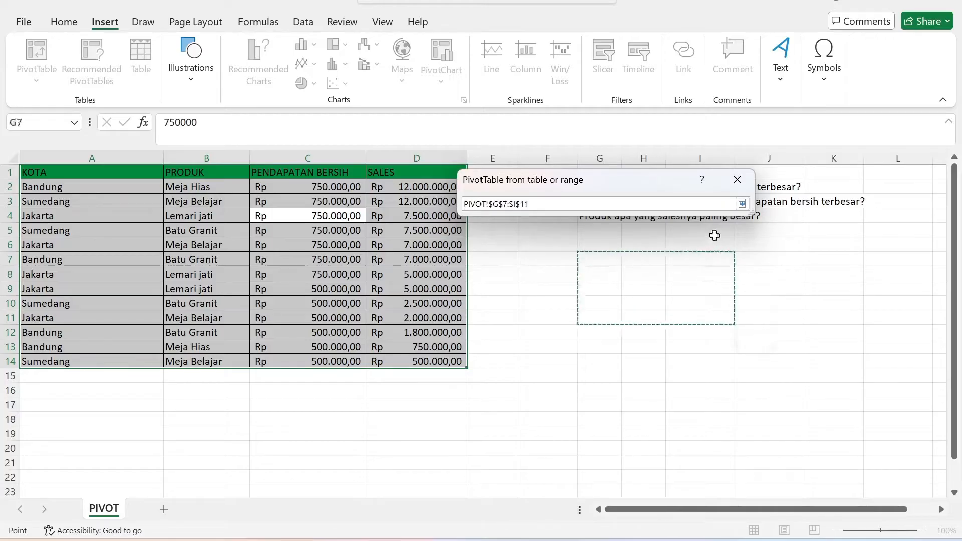
{"action": "left_click", "coordinate": [743, 204]}
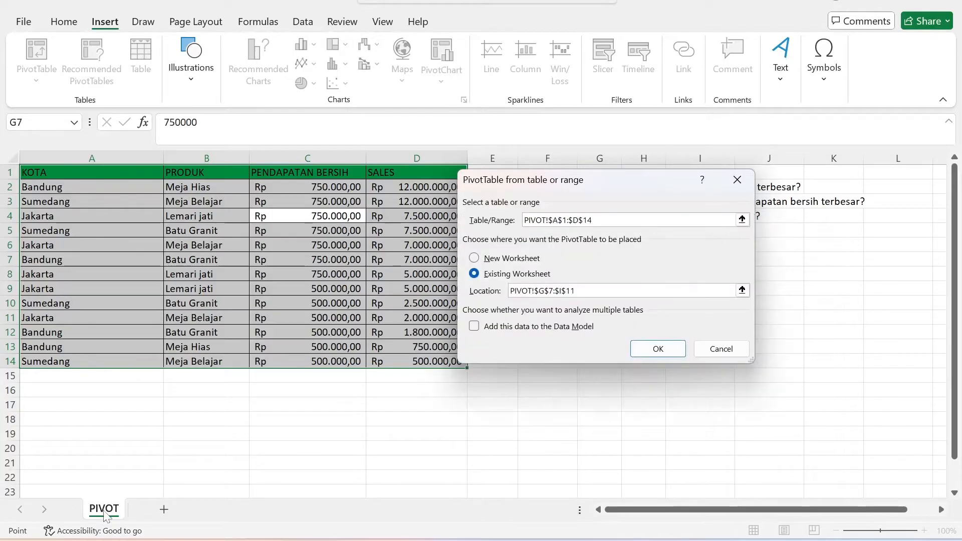
{"action": "left_click", "coordinate": [663, 353]}
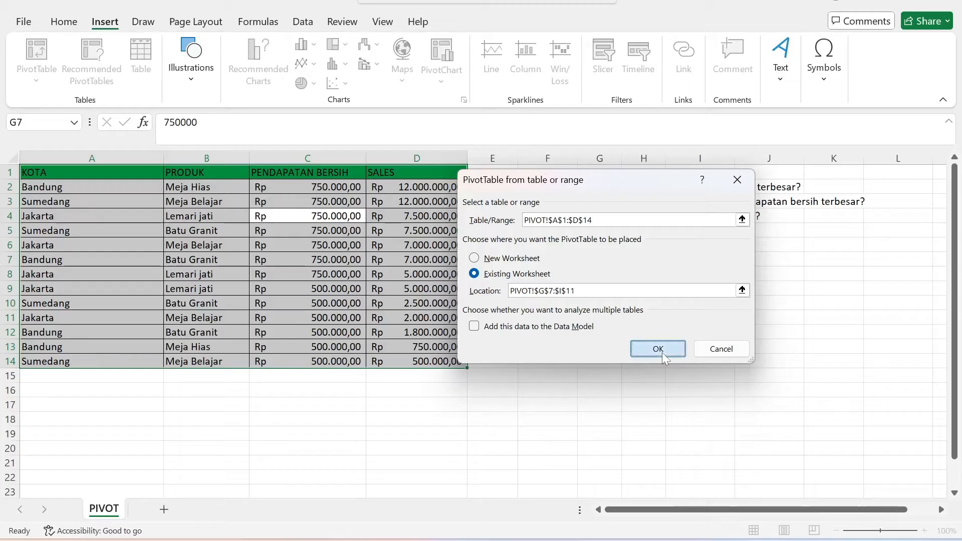
Step: Replace the PivotTable location with the single cell G7 on the PIVOT sheet and create the PivotTable
{"action": "left_click", "coordinate": [553, 290]}
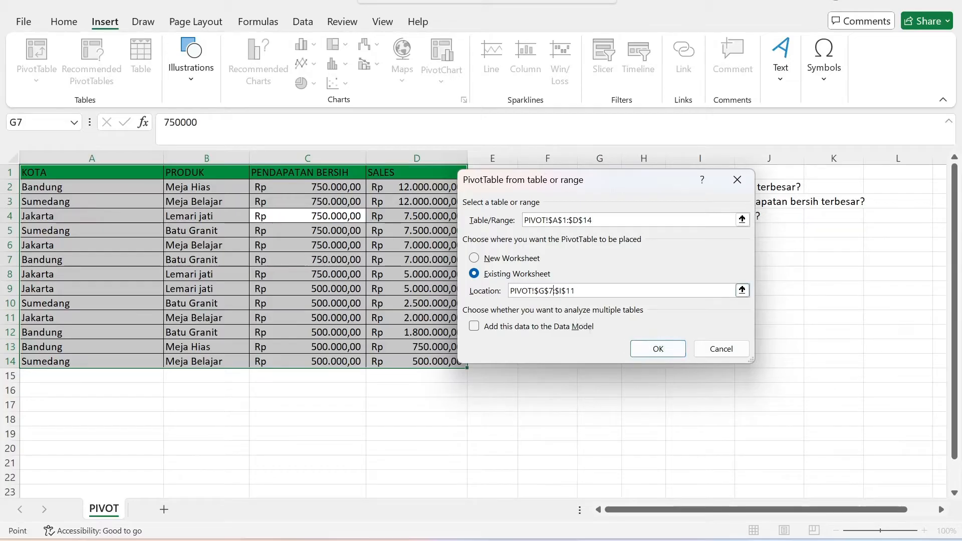
{"action": "key", "text": "ctrl+a"}
{"action": "key", "text": "BackSpace"}
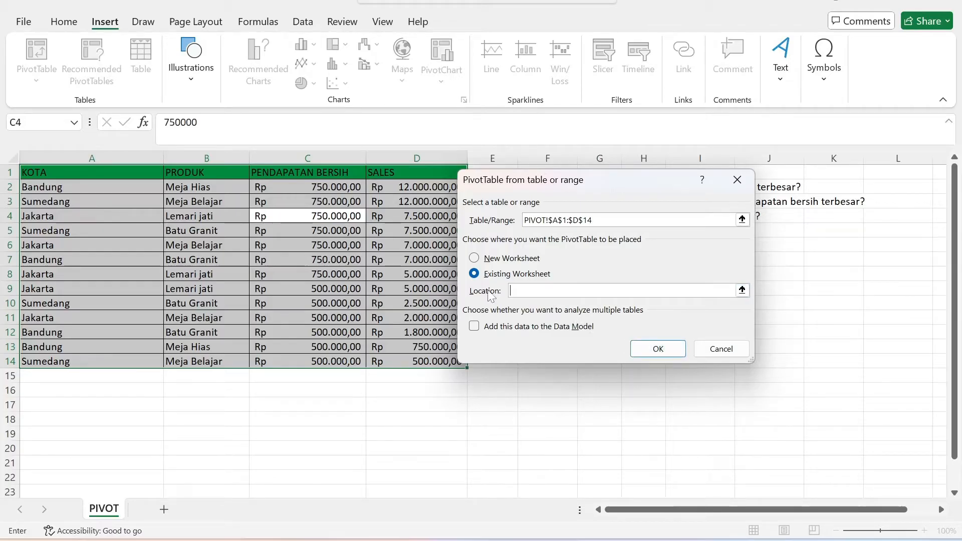
{"action": "left_click", "coordinate": [743, 290]}
{"action": "left_click", "coordinate": [604, 259]}
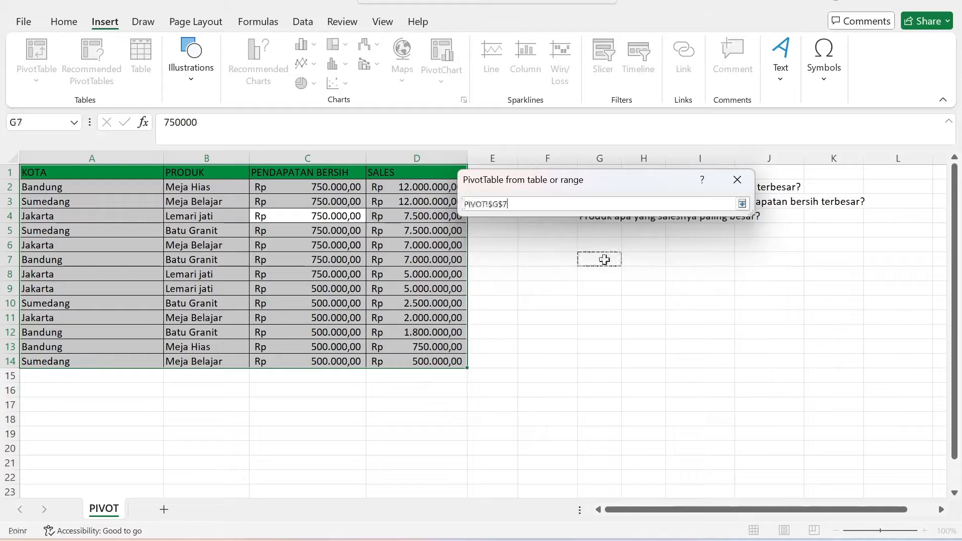
{"action": "left_click", "coordinate": [742, 204]}
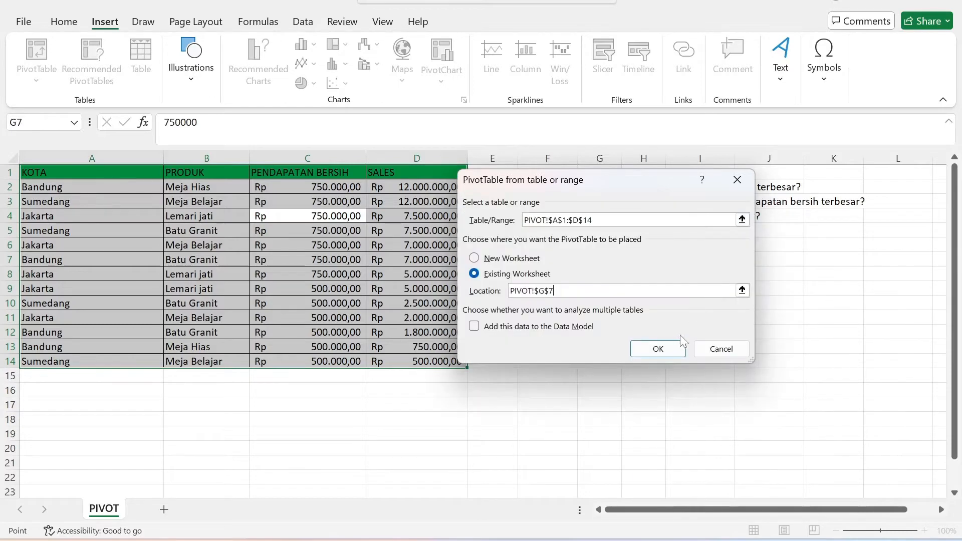
{"action": "left_click", "coordinate": [658, 349]}
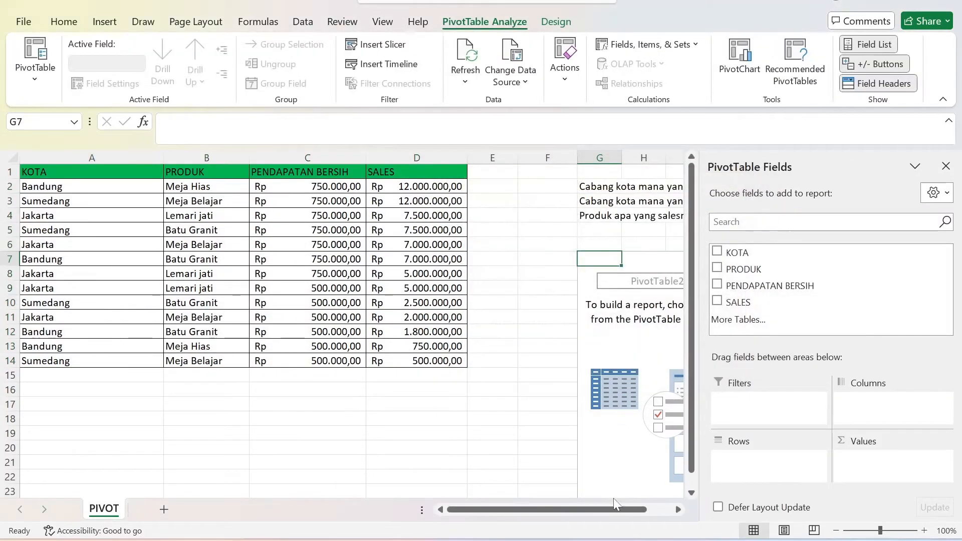
Step: Examine the source table's KOTA, PRODUK, PENDAPATAN BERSIH and SALES columns alongside the empty PivotTable and its field list
{"action": "left_click_drag", "start_coordinate": [618, 513], "coordinate": [640, 514]}
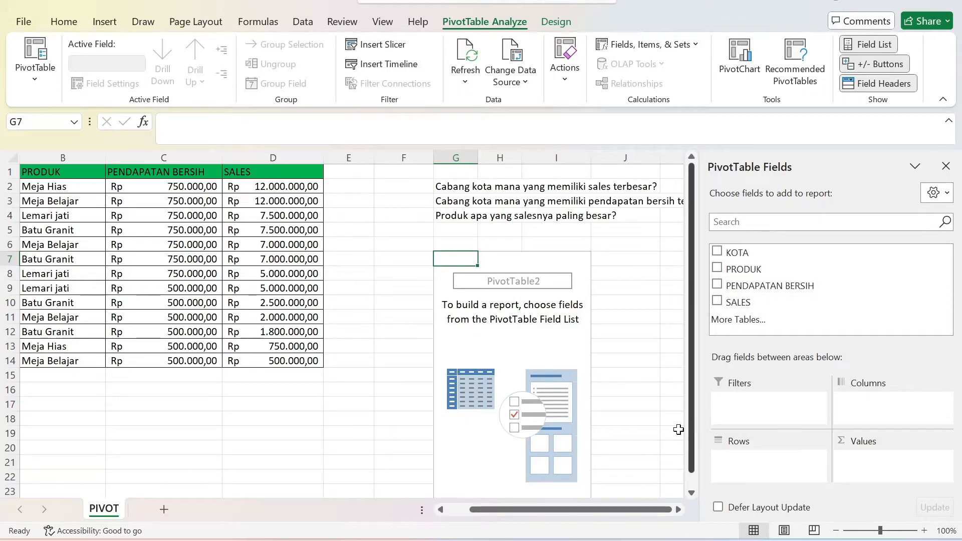
{"action": "mouse_move", "coordinate": [630, 509]}
{"action": "left_mouse_down"}
{"action": "mouse_move", "coordinate": [599, 510]}
{"action": "mouse_move", "coordinate": [629, 510]}
{"action": "left_mouse_up"}
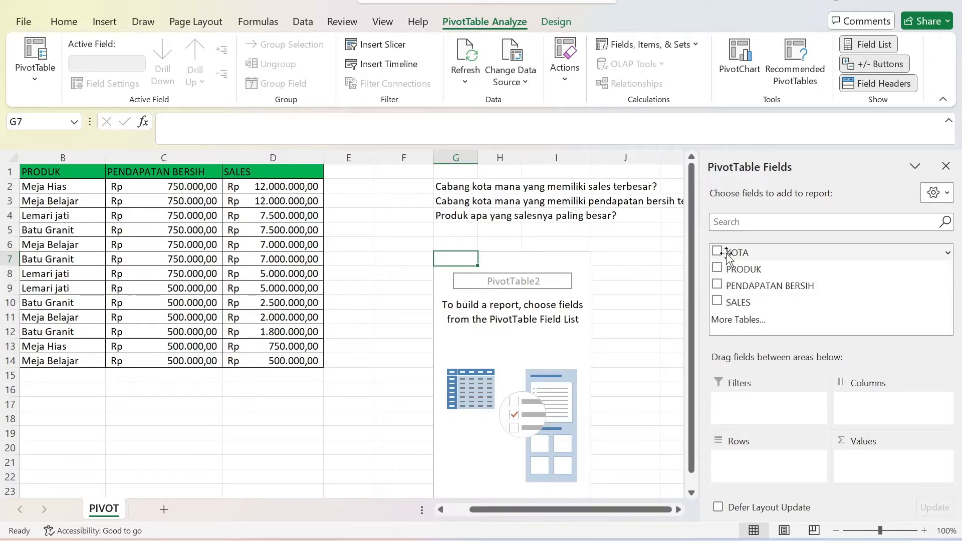
{"action": "left_click_drag", "start_coordinate": [603, 511], "coordinate": [580, 511]}
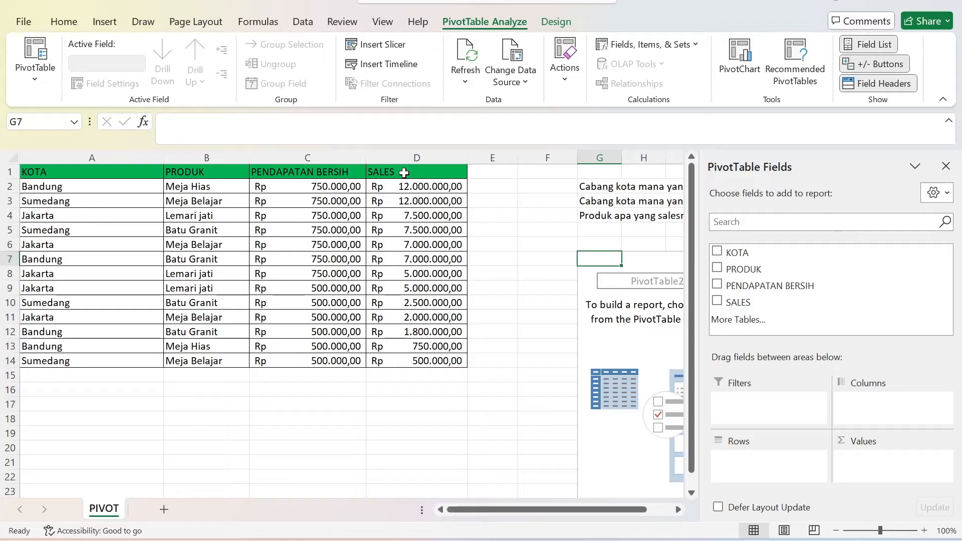
{"action": "left_click", "coordinate": [79, 198]}
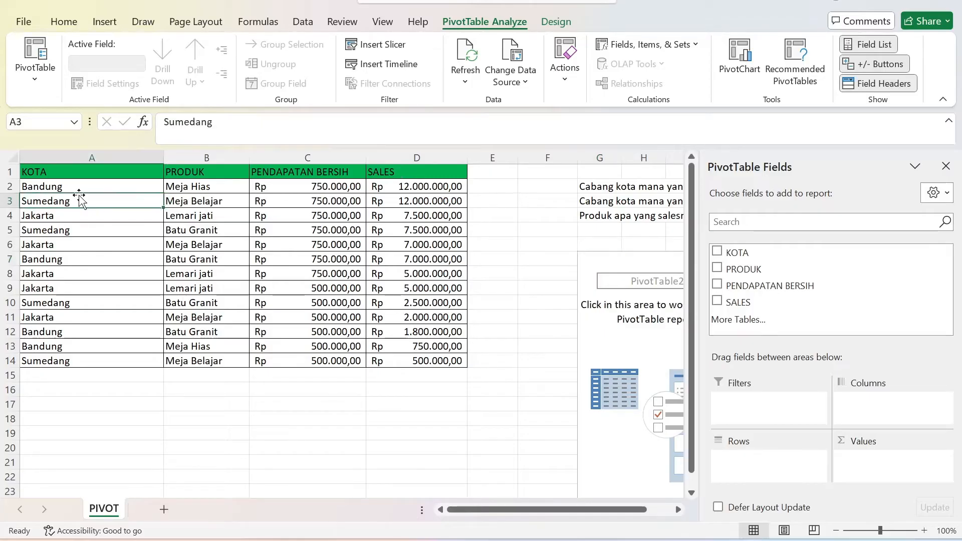
{"action": "left_click_drag", "start_coordinate": [77, 187], "coordinate": [58, 346]}
{"action": "left_click_drag", "start_coordinate": [227, 186], "coordinate": [206, 302]}
{"action": "left_click_drag", "start_coordinate": [307, 187], "coordinate": [300, 275]}
{"action": "left_click_drag", "start_coordinate": [440, 188], "coordinate": [440, 259]}
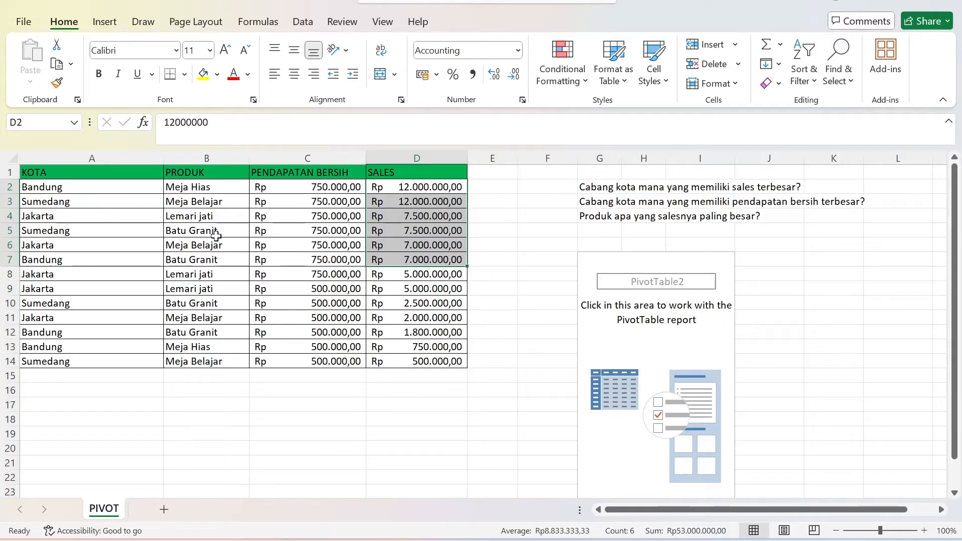
{"action": "left_click", "coordinate": [213, 231]}
{"action": "left_click", "coordinate": [102, 219]}
{"action": "left_click", "coordinate": [180, 205]}
{"action": "left_click", "coordinate": [108, 213]}
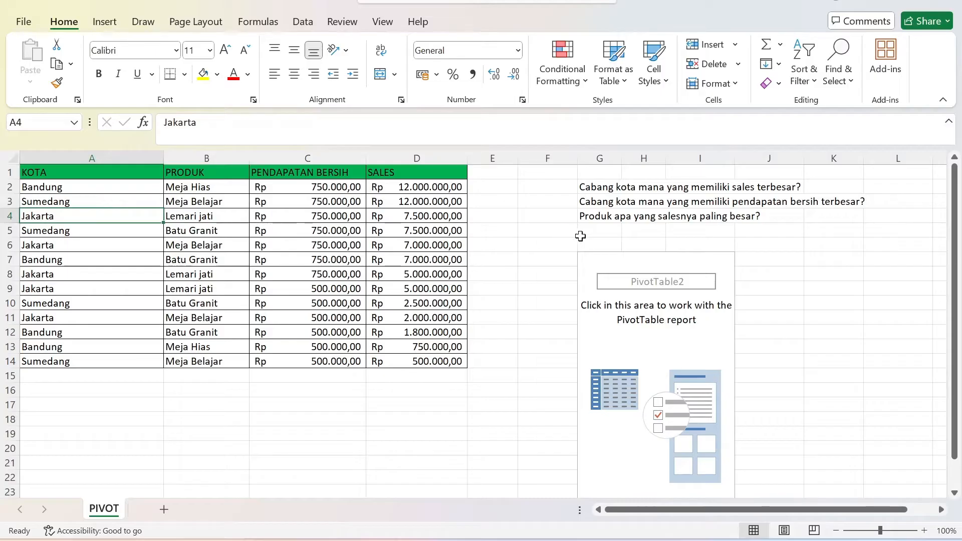
Step: Build the PivotTable report with KOTA as the row field and SALES as the summed value field
{"action": "left_click", "coordinate": [609, 258]}
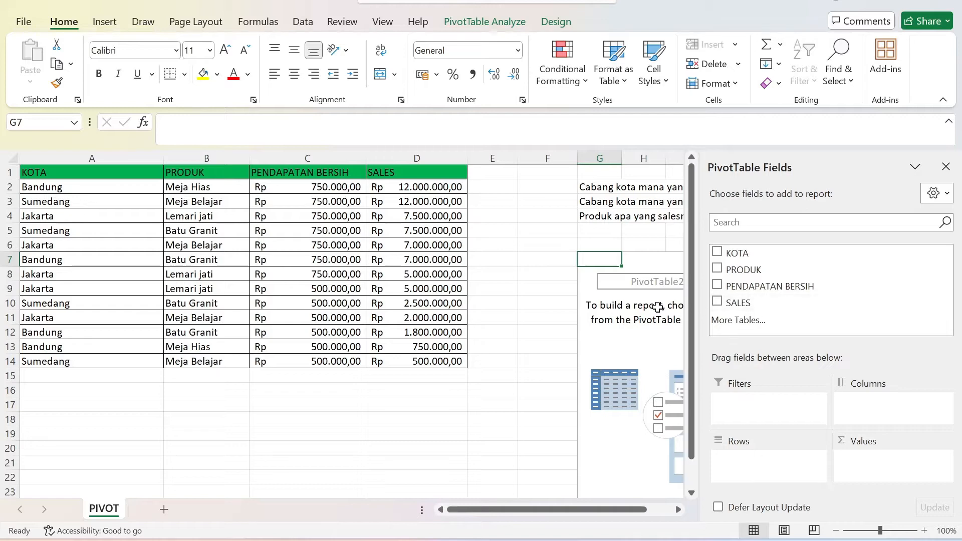
{"action": "left_click_drag", "start_coordinate": [605, 509], "coordinate": [631, 518]}
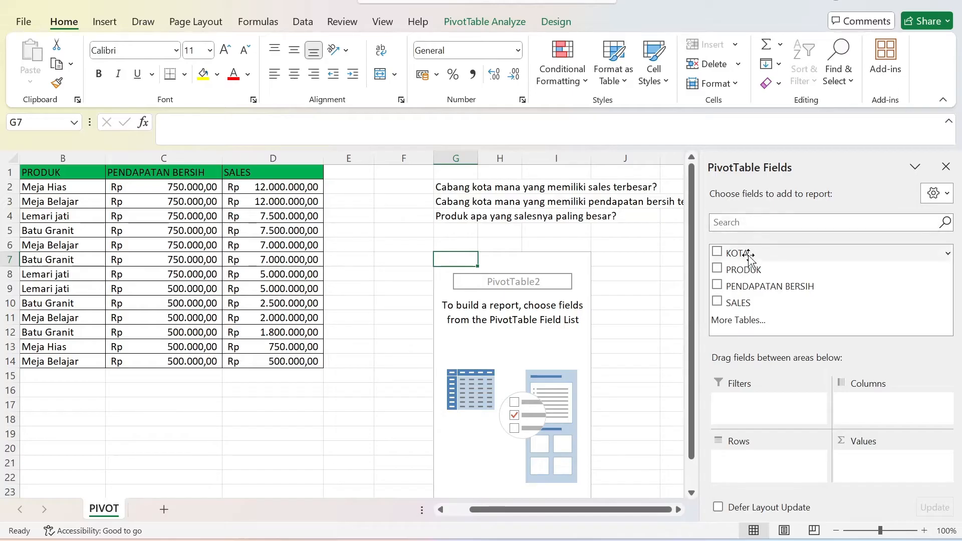
{"action": "left_click_drag", "start_coordinate": [743, 253], "coordinate": [745, 461]}
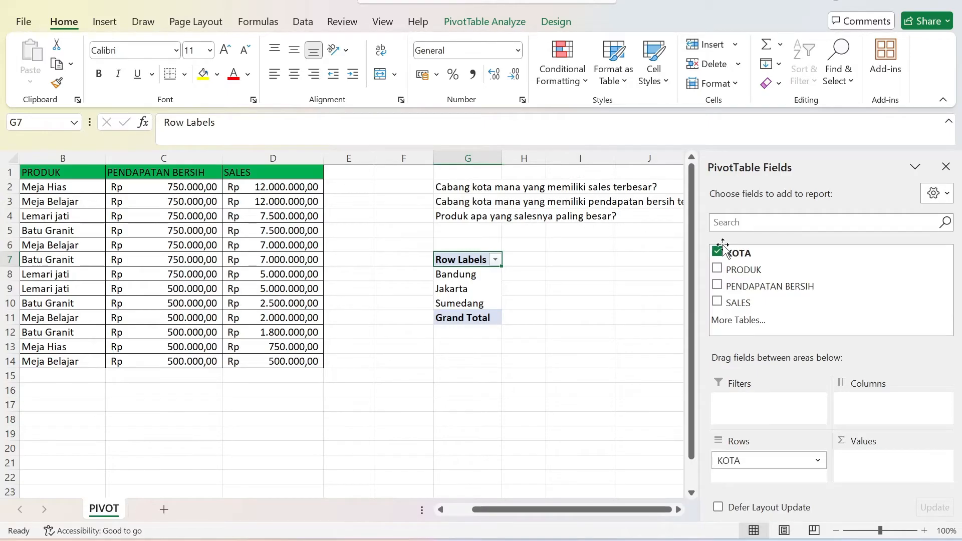
{"action": "left_click_drag", "start_coordinate": [737, 302], "coordinate": [872, 466]}
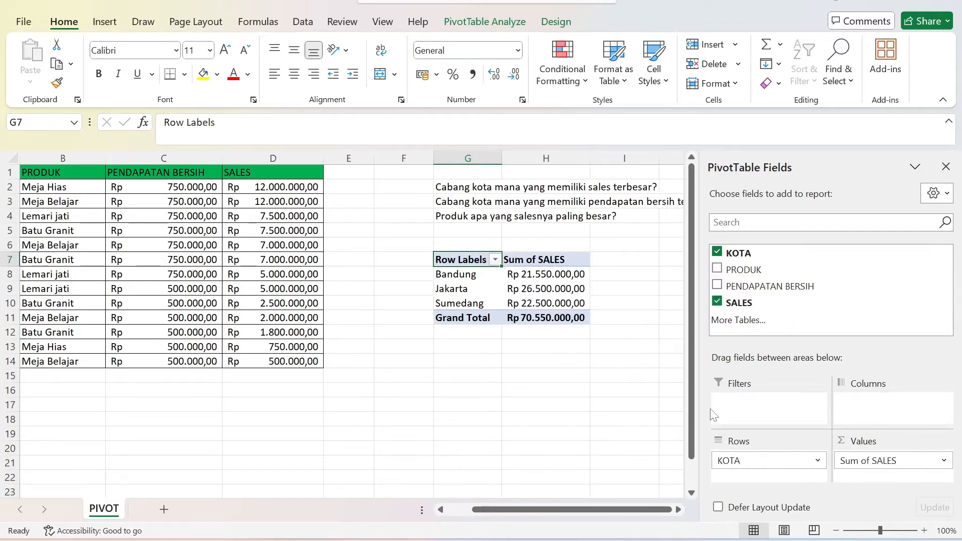
Step: Rename the PivotTable's Sum of SALES header in H7 as TOTAL PENJUALAN
{"action": "left_click", "coordinate": [529, 259]}
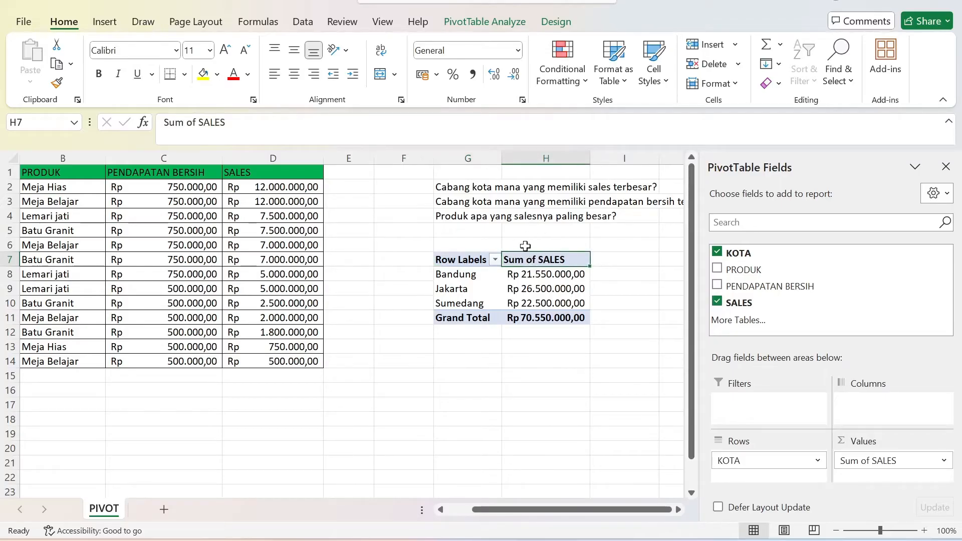
{"action": "left_click_drag", "start_coordinate": [228, 122], "coordinate": [117, 122]}
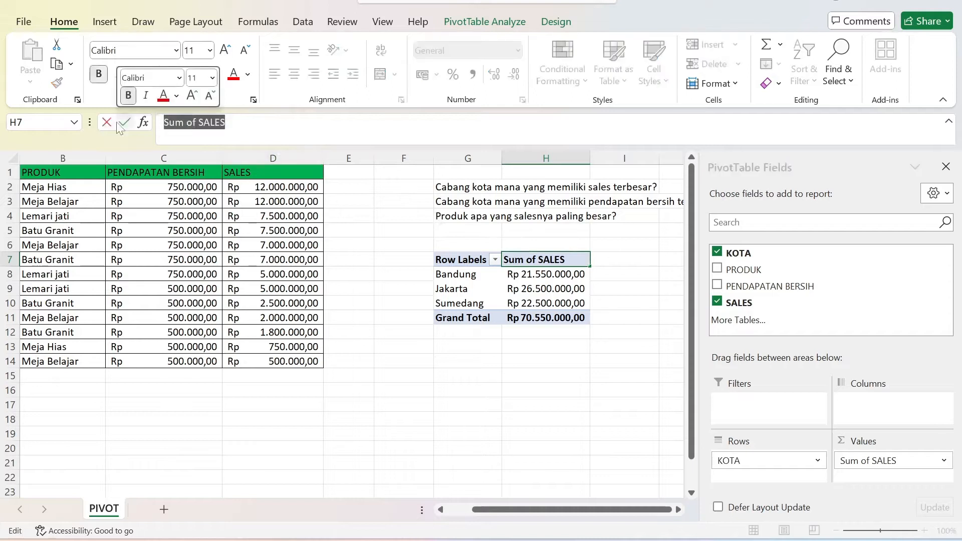
{"action": "type", "text": "TOTAL PENJUALAN"}
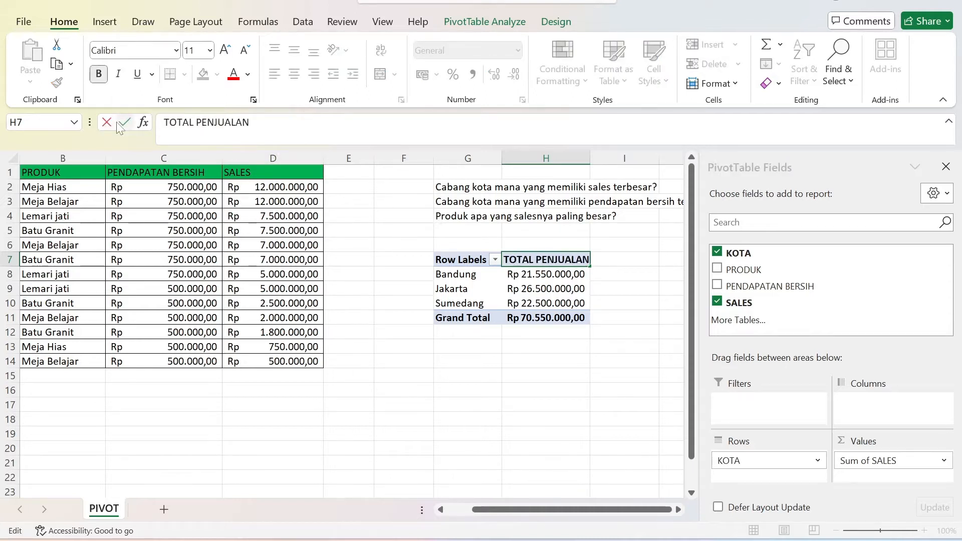
{"action": "key", "text": "Return"}
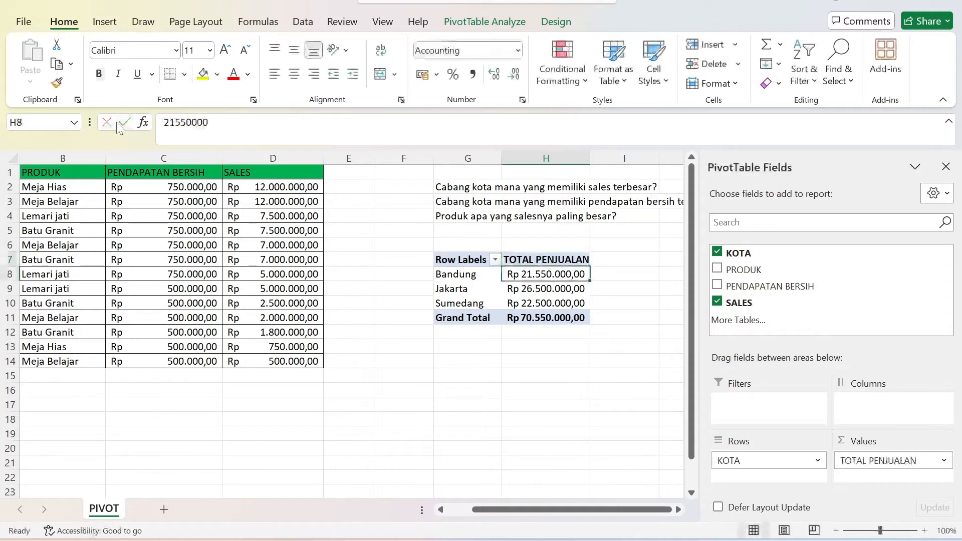
Step: Rename the PivotTable's Row Labels header in G7 as KOTA
{"action": "left_click", "coordinate": [447, 257]}
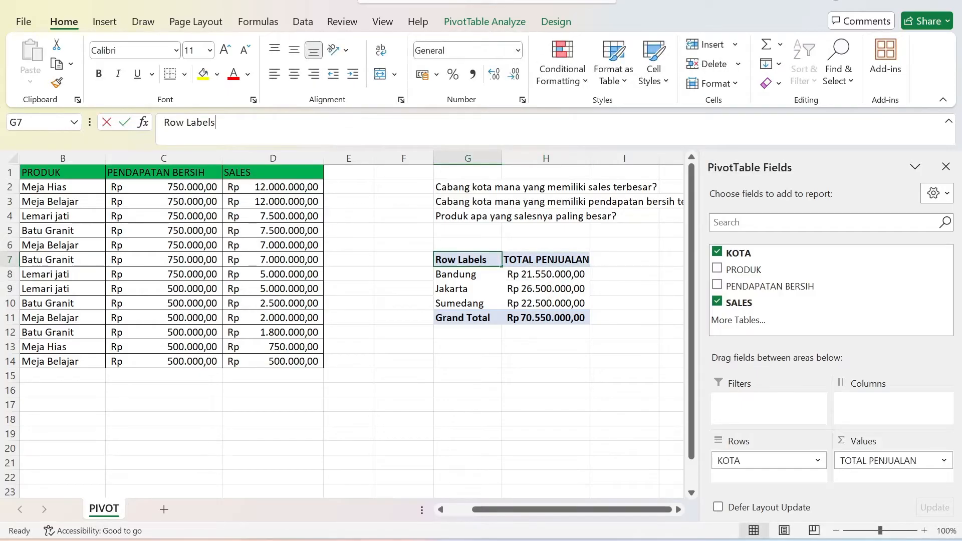
{"action": "left_click_drag", "start_coordinate": [220, 122], "coordinate": [129, 95]}
{"action": "type", "text": "KOTA"}
{"action": "key", "text": "Return"}
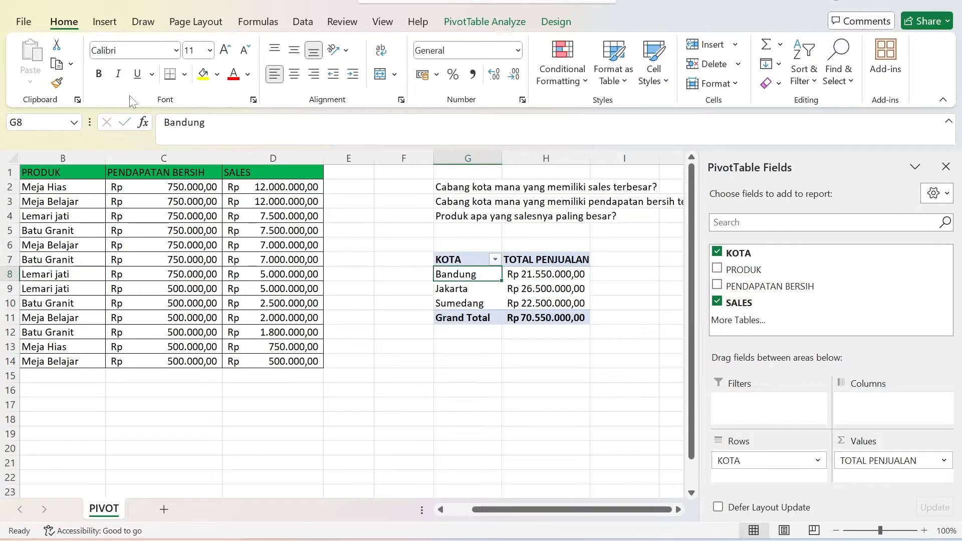
Step: Set the PivotTable's SALES value field to summarize by Sum with the custom name Sum of SALES
{"action": "left_click", "coordinate": [544, 274]}
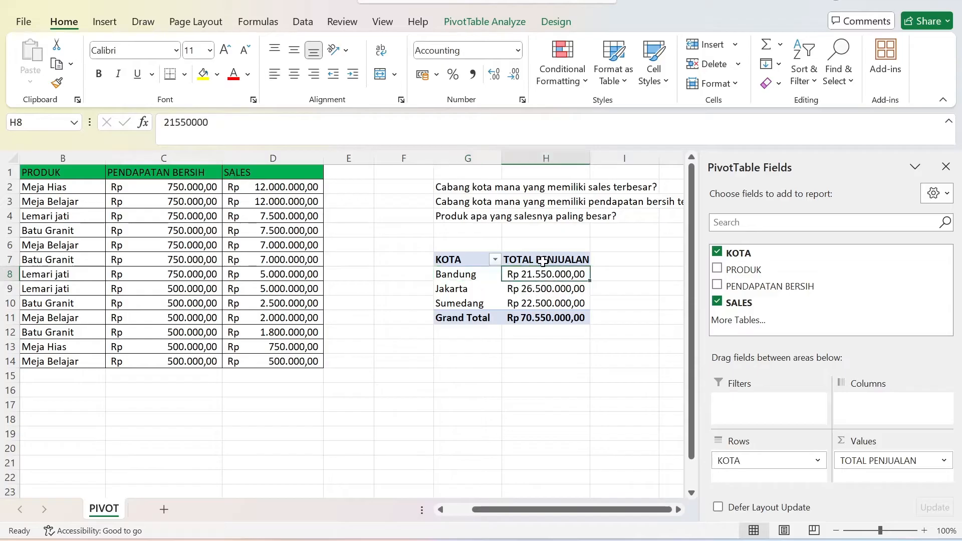
{"action": "left_click", "coordinate": [528, 259]}
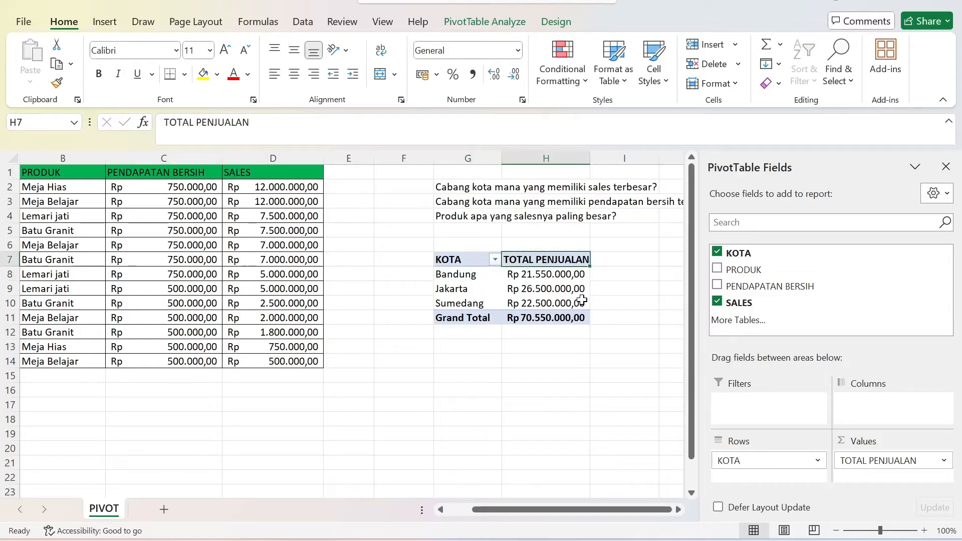
{"action": "left_click", "coordinate": [862, 458]}
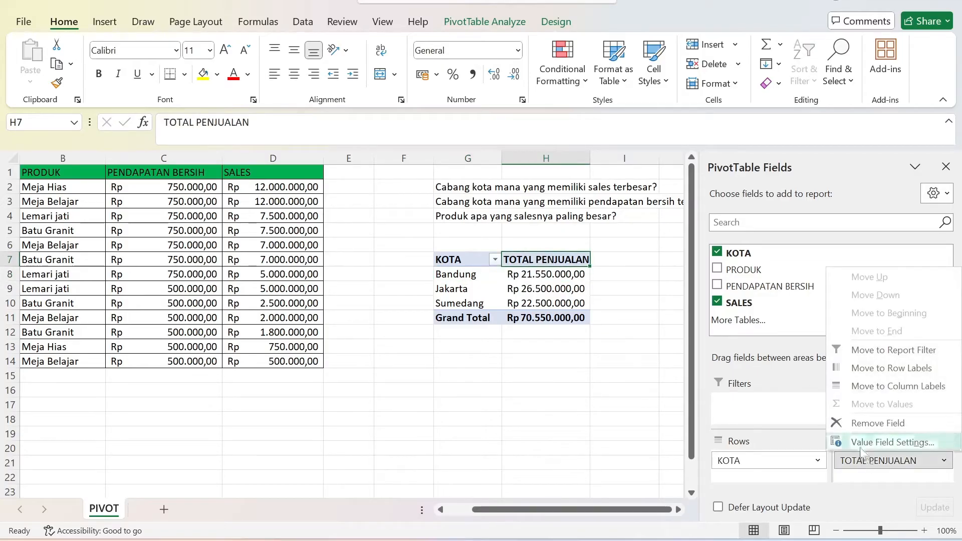
{"action": "left_click", "coordinate": [861, 443]}
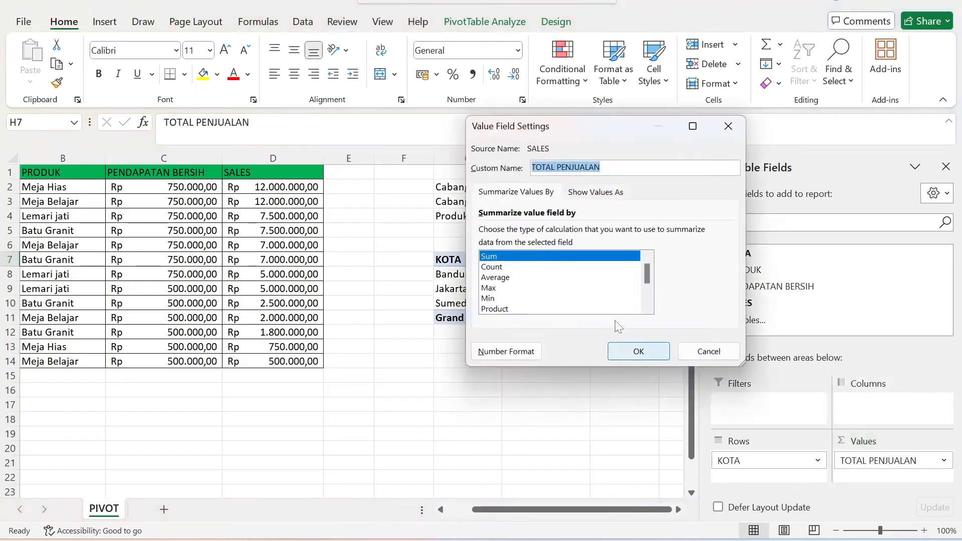
{"action": "left_click", "coordinate": [501, 277]}
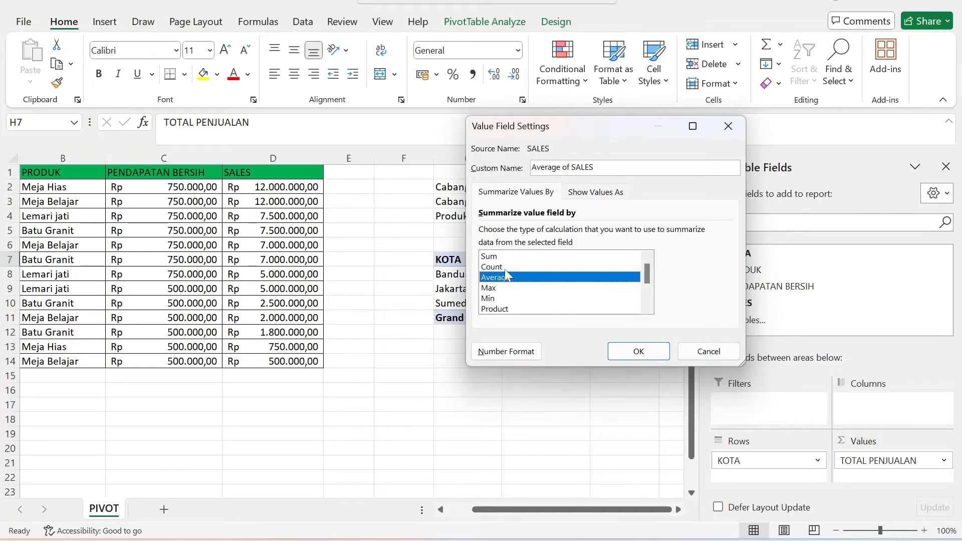
{"action": "left_click", "coordinate": [503, 268]}
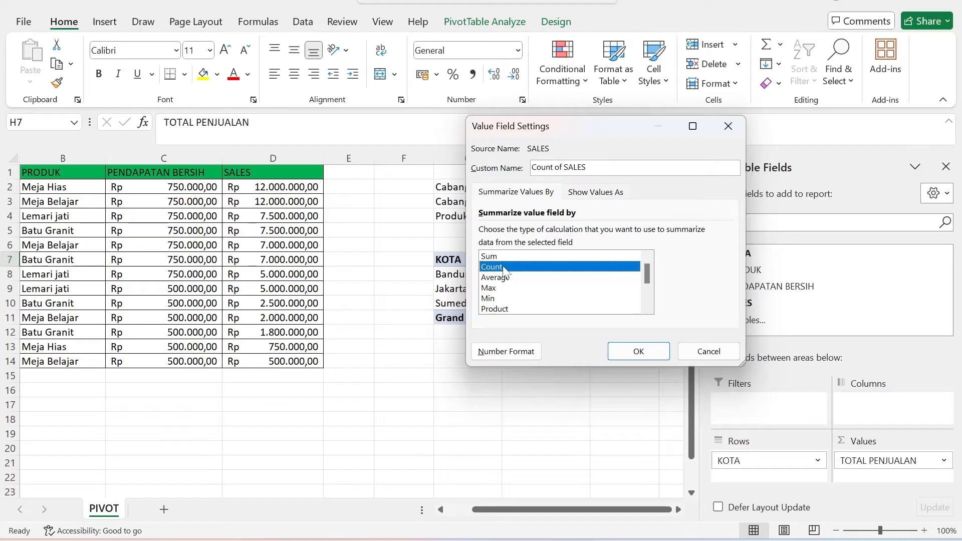
{"action": "left_click", "coordinate": [498, 258]}
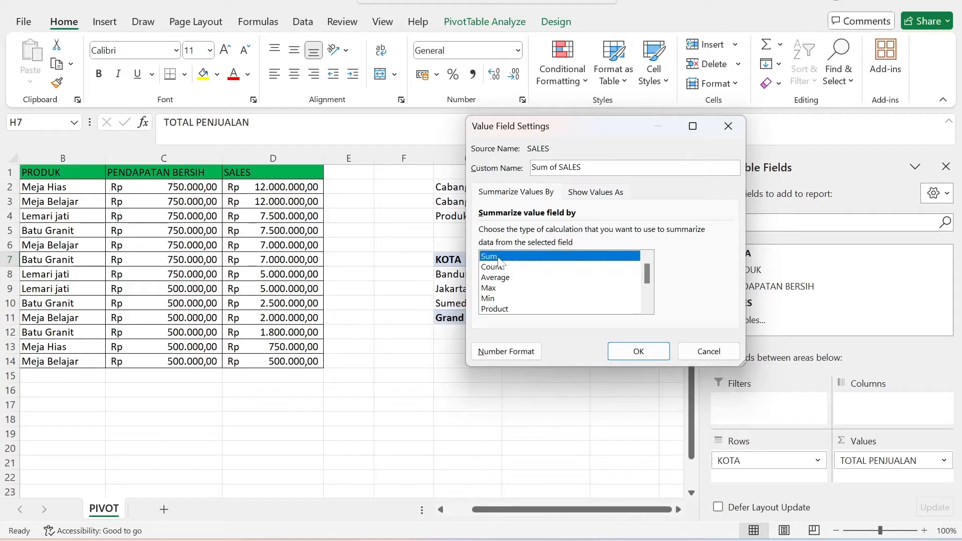
{"action": "left_click", "coordinate": [638, 351]}
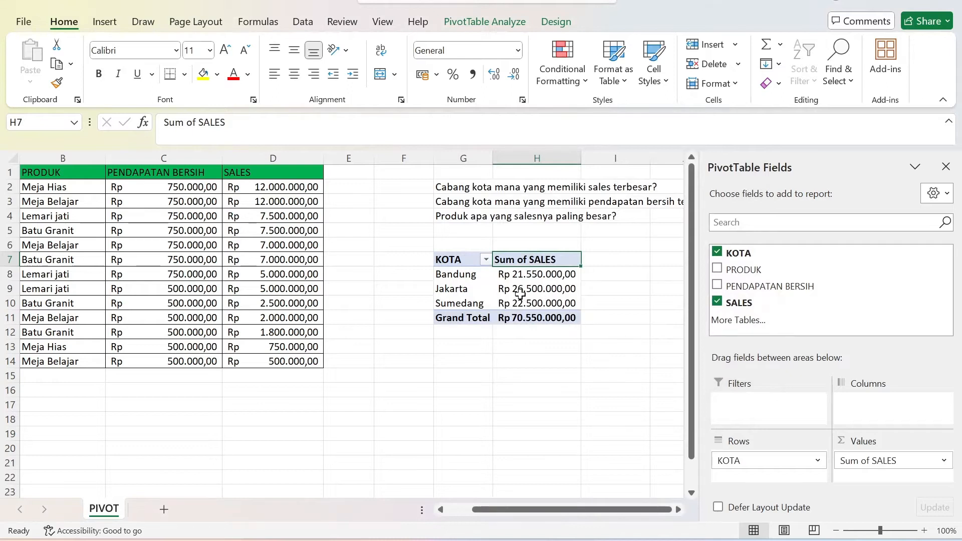
Step: Sort the cities in the PivotTable by Sum of SALES from largest to smallest
{"action": "mouse_move", "coordinate": [514, 280]}
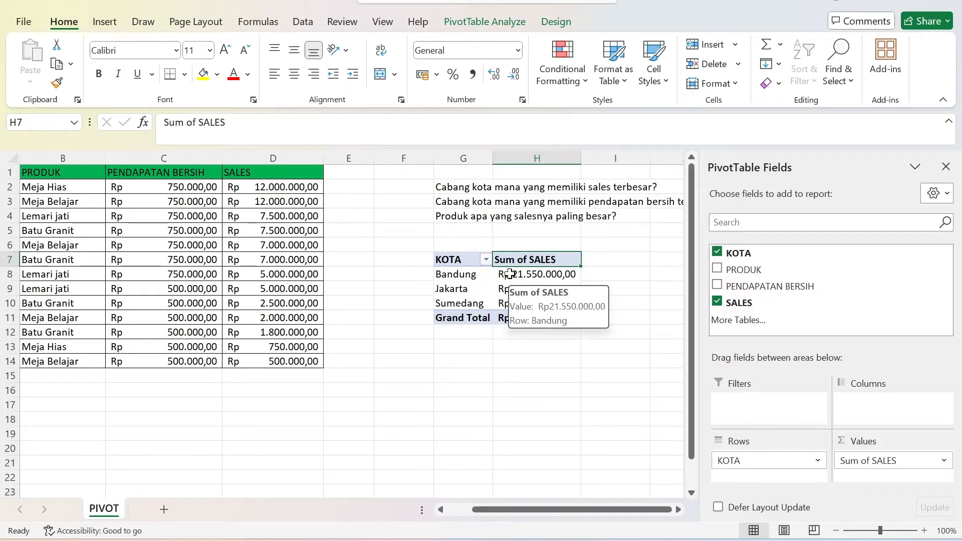
{"action": "left_click", "coordinate": [509, 275]}
{"action": "right_click", "coordinate": [511, 277]}
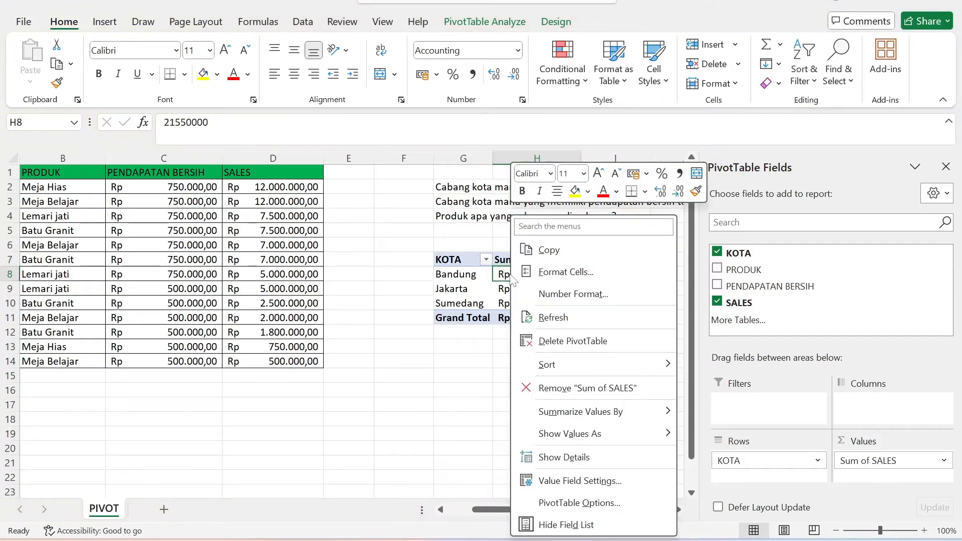
{"action": "mouse_move", "coordinate": [592, 366]}
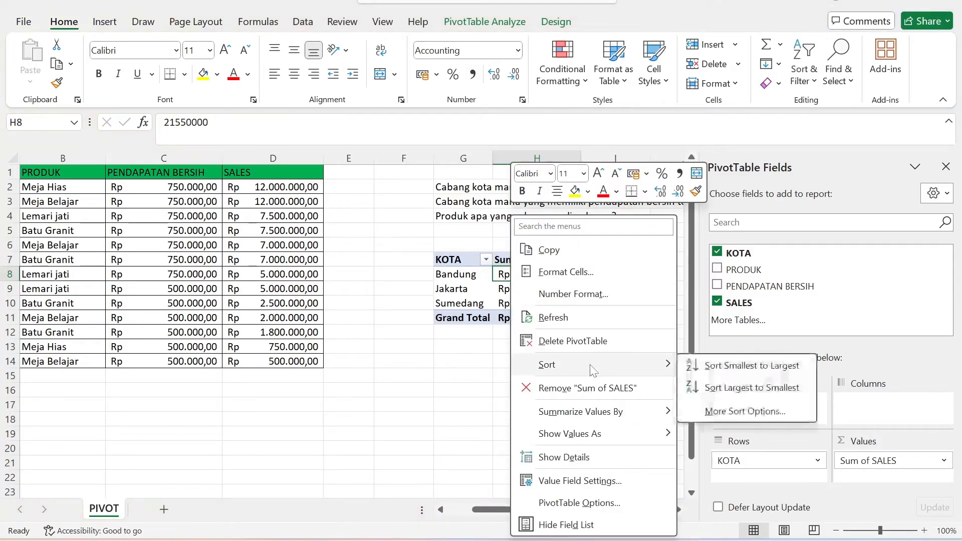
{"action": "left_click", "coordinate": [486, 304]}
{"action": "right_click", "coordinate": [514, 276]}
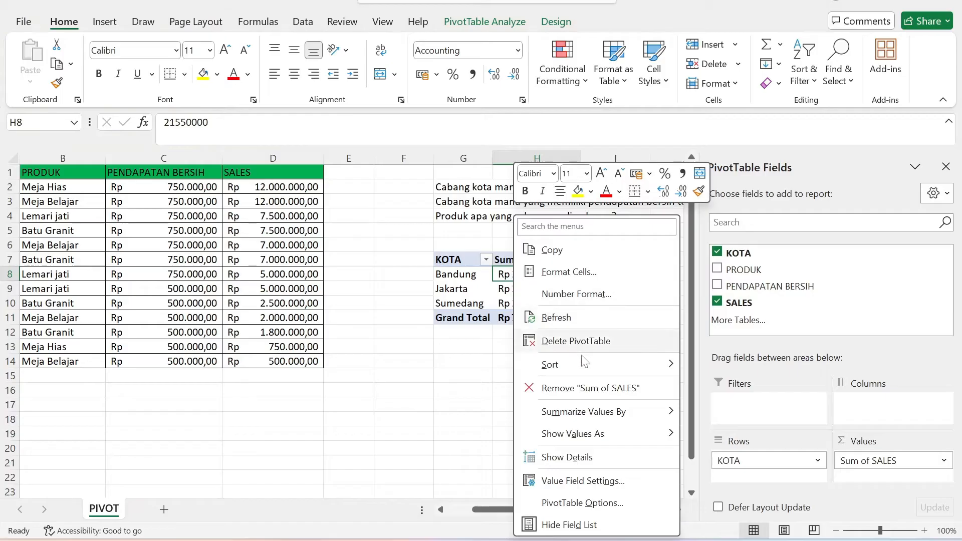
{"action": "mouse_move", "coordinate": [585, 363]}
{"action": "left_click", "coordinate": [732, 390]}
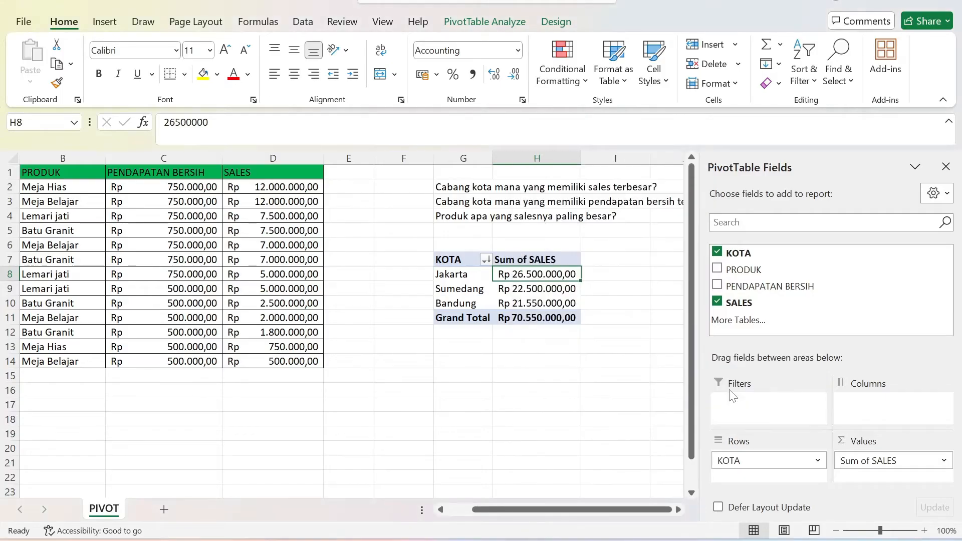
Step: Insert a second PivotTable from the source range A1:D14, placed on the existing PIVOT worksheet at cell G16
{"action": "left_click", "coordinate": [236, 258]}
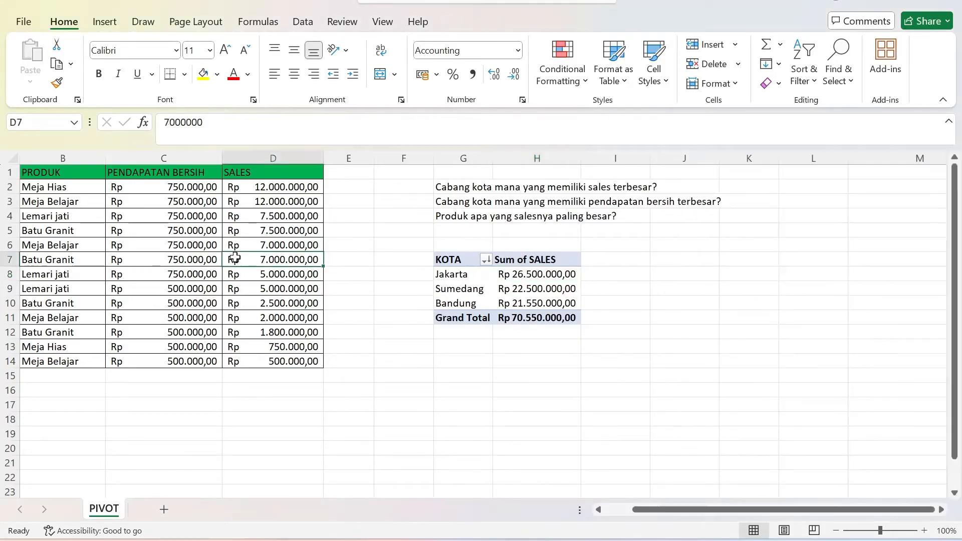
{"action": "key", "text": "ctrl+a"}
{"action": "left_click", "coordinate": [104, 21]}
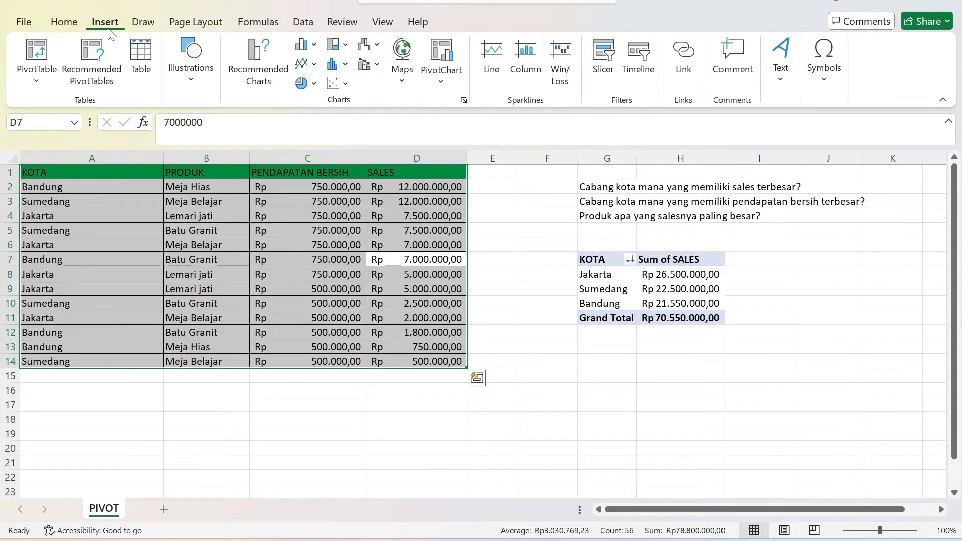
{"action": "left_click", "coordinate": [36, 53]}
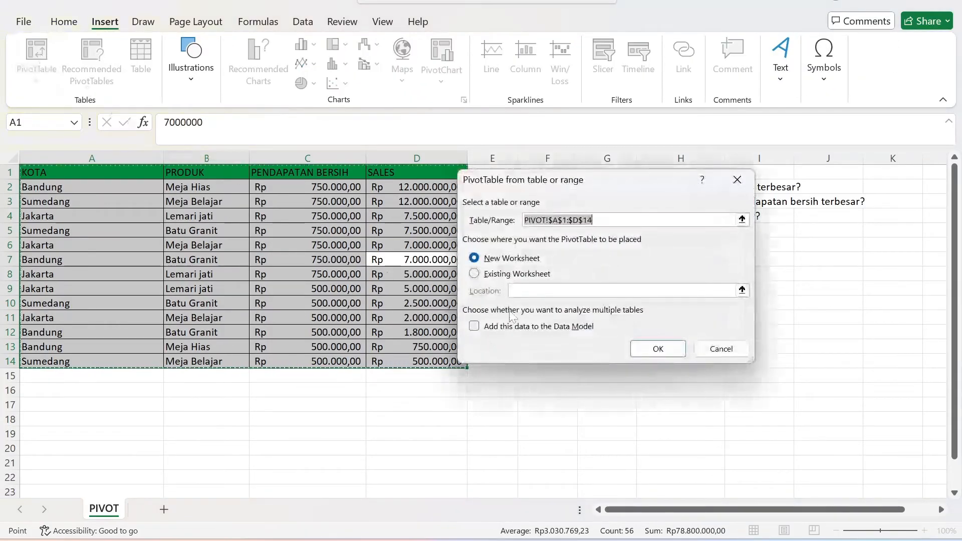
{"action": "left_click", "coordinate": [478, 276]}
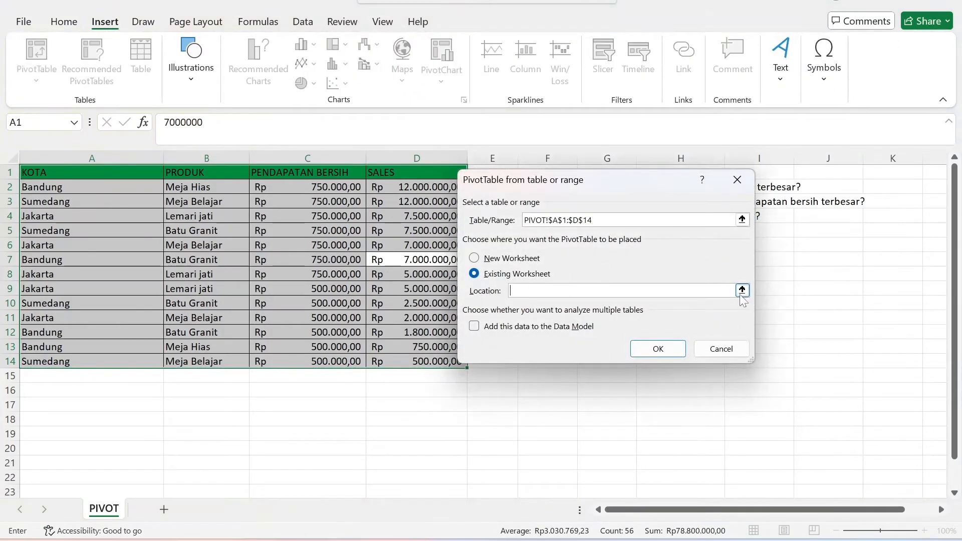
{"action": "left_click", "coordinate": [742, 290]}
{"action": "left_click", "coordinate": [604, 388]}
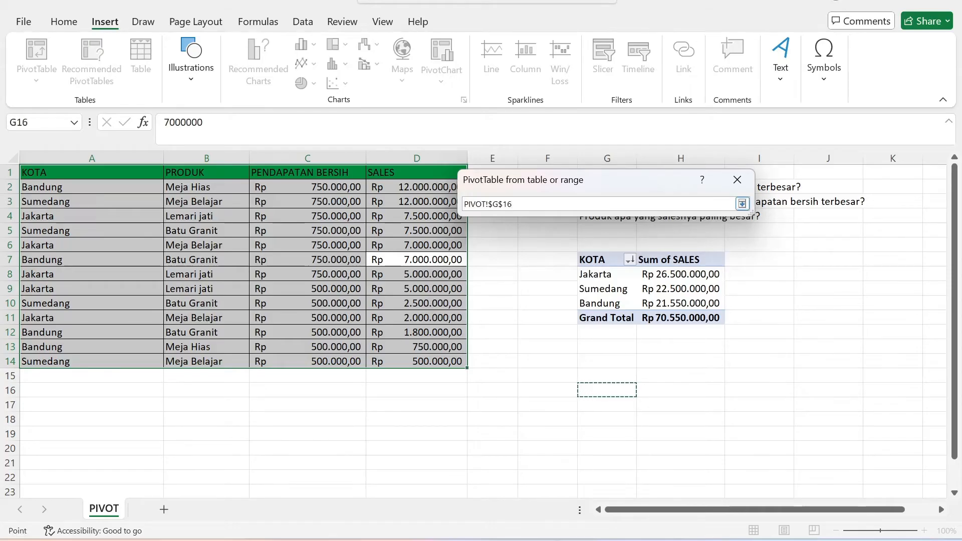
{"action": "left_click", "coordinate": [742, 204]}
{"action": "left_click", "coordinate": [669, 348]}
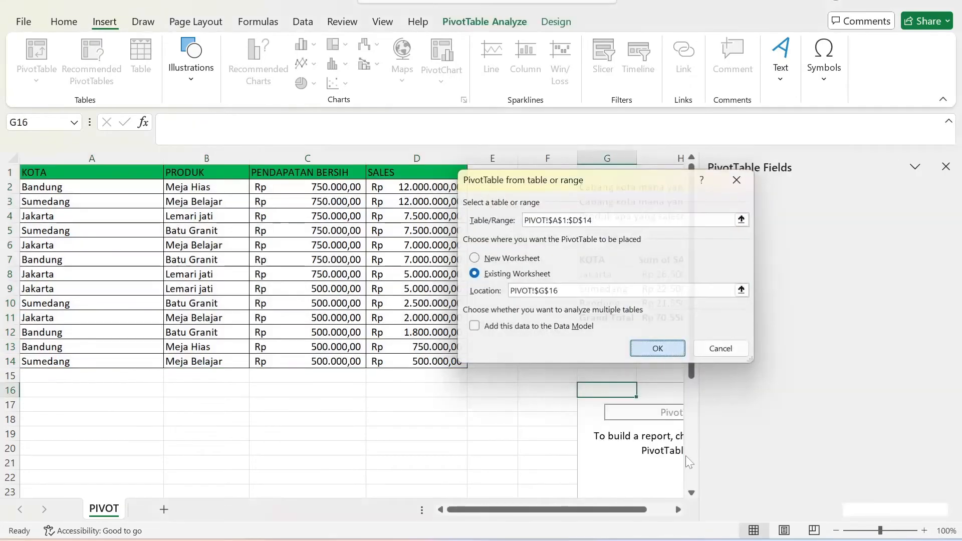
Step: Build the PivotTable at G16 with KOTA as the row field and PENDAPATAN BERSIH as the value field summarized by Sum
{"action": "left_click_drag", "start_coordinate": [650, 509], "coordinate": [674, 509]}
{"action": "scroll", "coordinate": [651, 426], "scroll_direction": "down", "scroll_amount": 1}
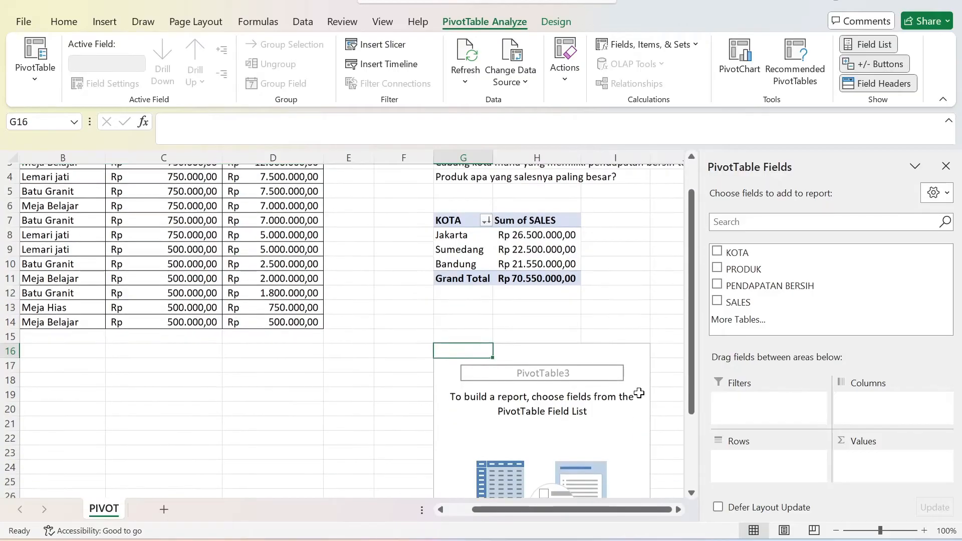
{"action": "scroll", "coordinate": [501, 216], "scroll_direction": "up", "scroll_amount": 1}
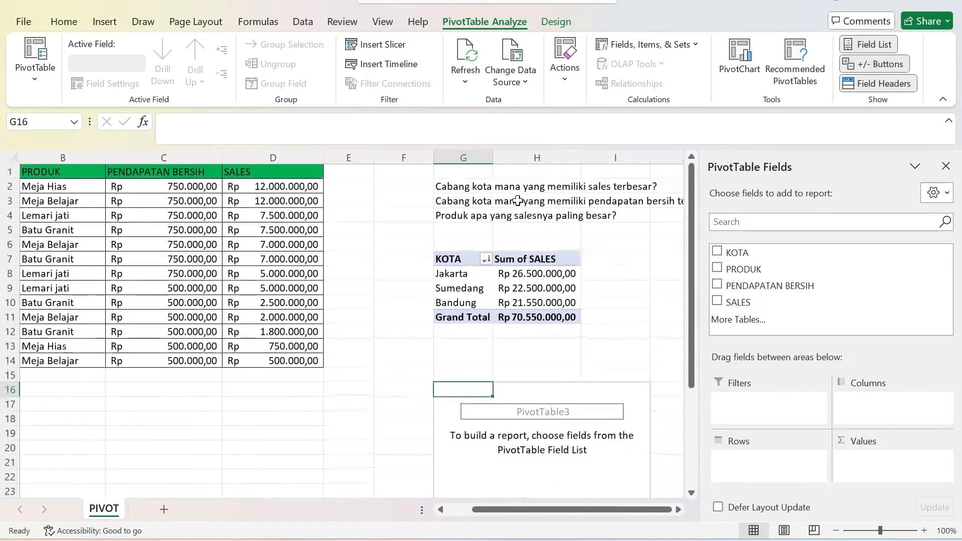
{"action": "scroll", "coordinate": [552, 301], "scroll_direction": "down", "scroll_amount": 1}
{"action": "scroll", "coordinate": [595, 364], "scroll_direction": "down", "scroll_amount": 2}
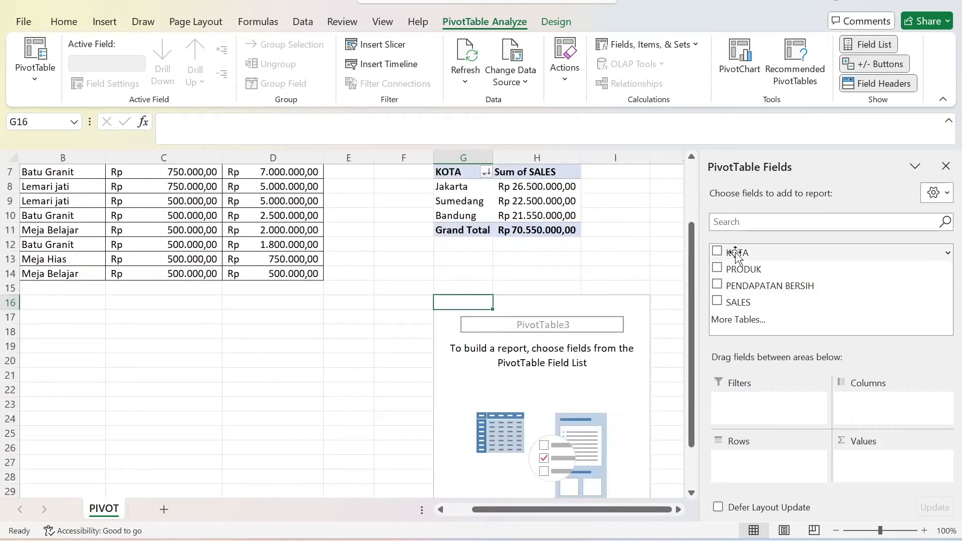
{"action": "left_click_drag", "start_coordinate": [733, 253], "coordinate": [772, 464]}
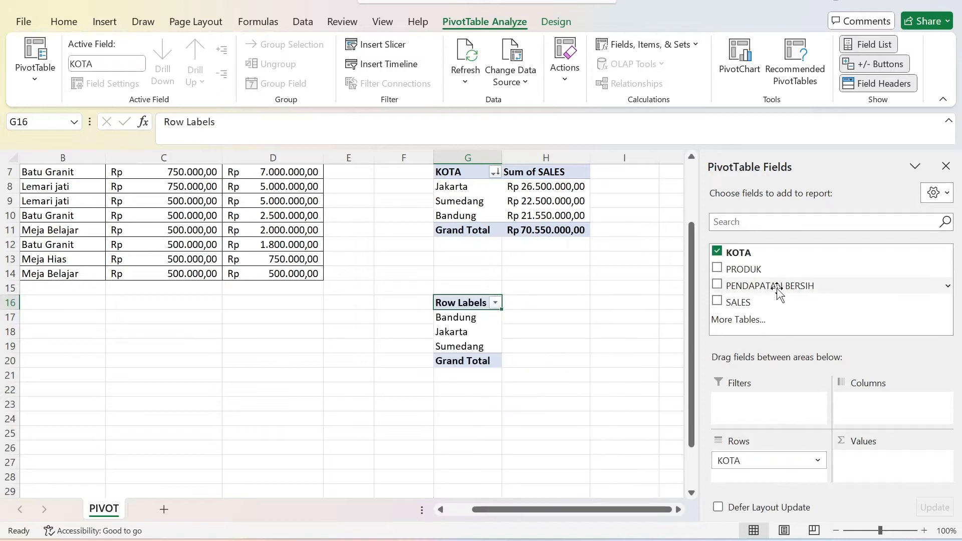
{"action": "left_click_drag", "start_coordinate": [774, 285], "coordinate": [872, 462]}
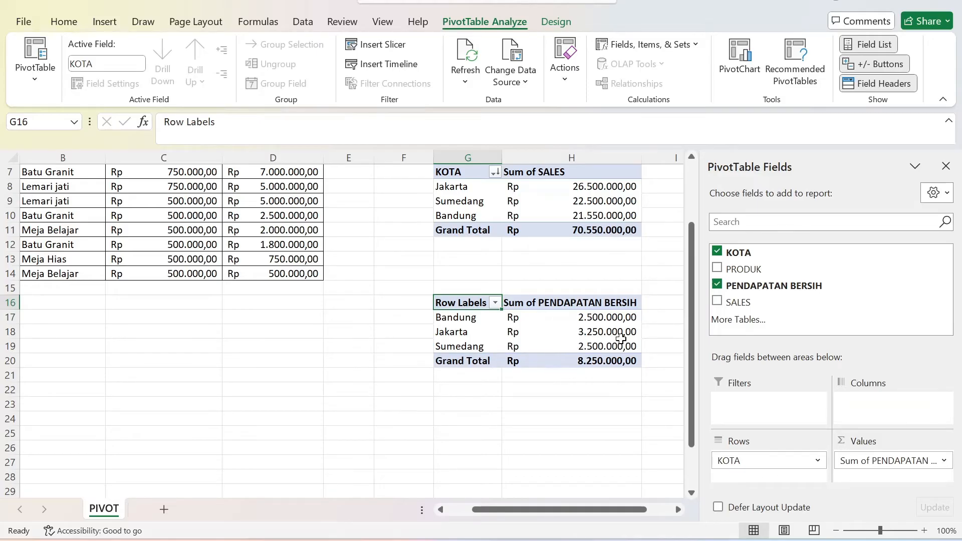
{"action": "left_click", "coordinate": [857, 460]}
{"action": "left_click", "coordinate": [856, 446]}
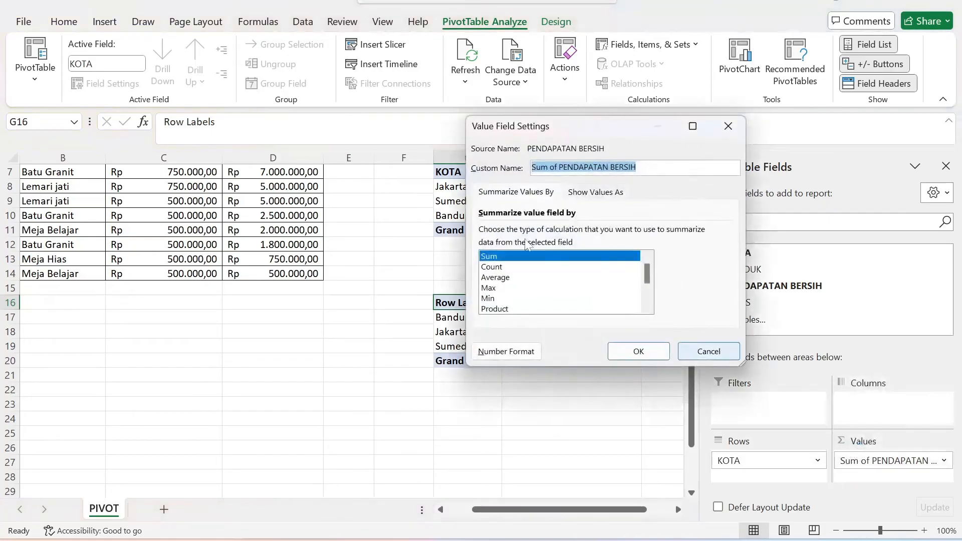
{"action": "left_click", "coordinate": [645, 356]}
Step: Rename the second PivotTable's headers to kota in G16 and keuntungan in H16
{"action": "scroll", "coordinate": [624, 376], "scroll_direction": "up", "scroll_amount": 1}
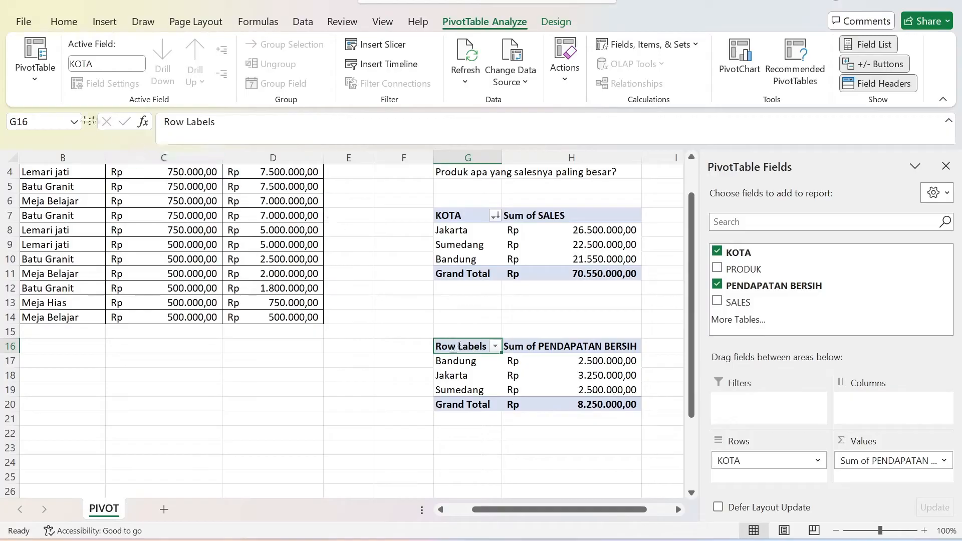
{"action": "triple_click", "coordinate": [189, 122]}
{"action": "type", "text": "kota"}
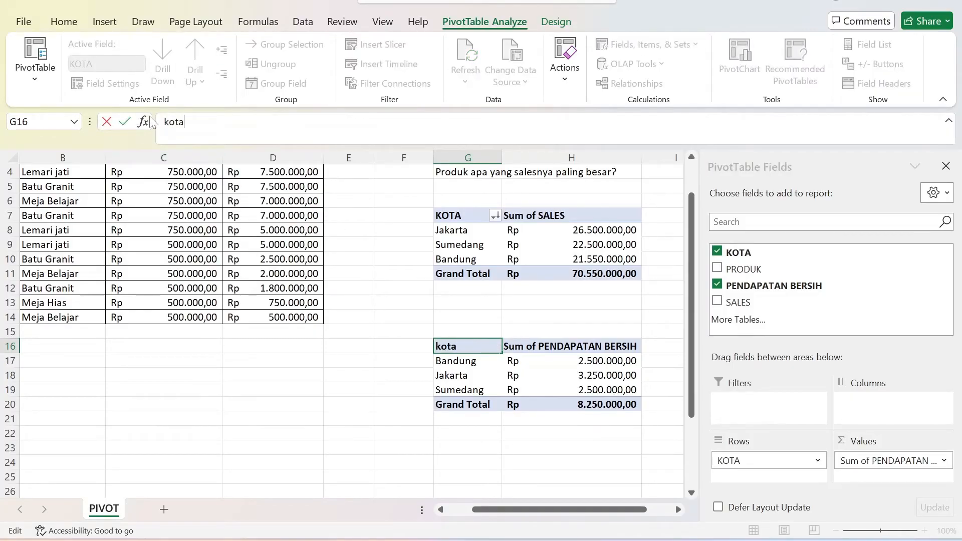
{"action": "key", "text": "Tab"}
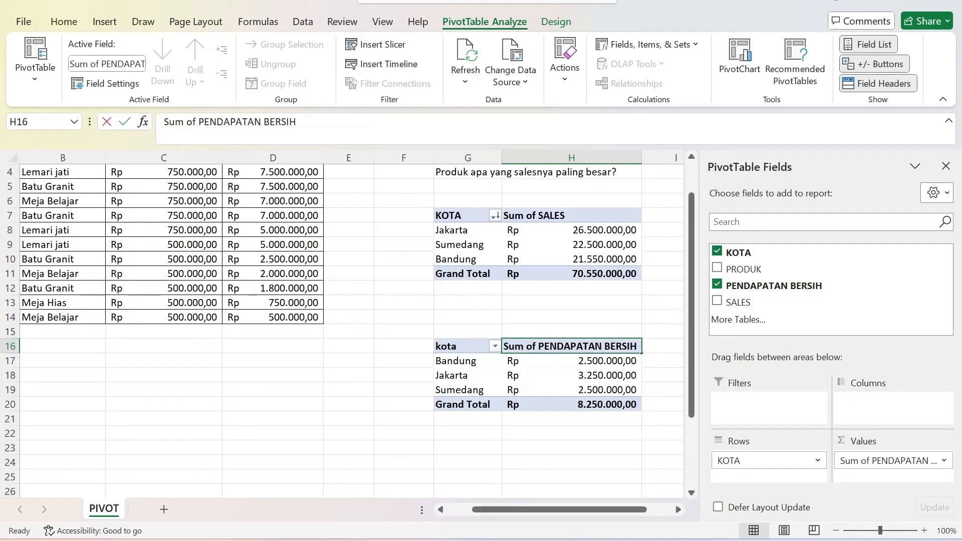
{"action": "triple_click", "coordinate": [152, 121]}
{"action": "type", "text": "keuntu"}
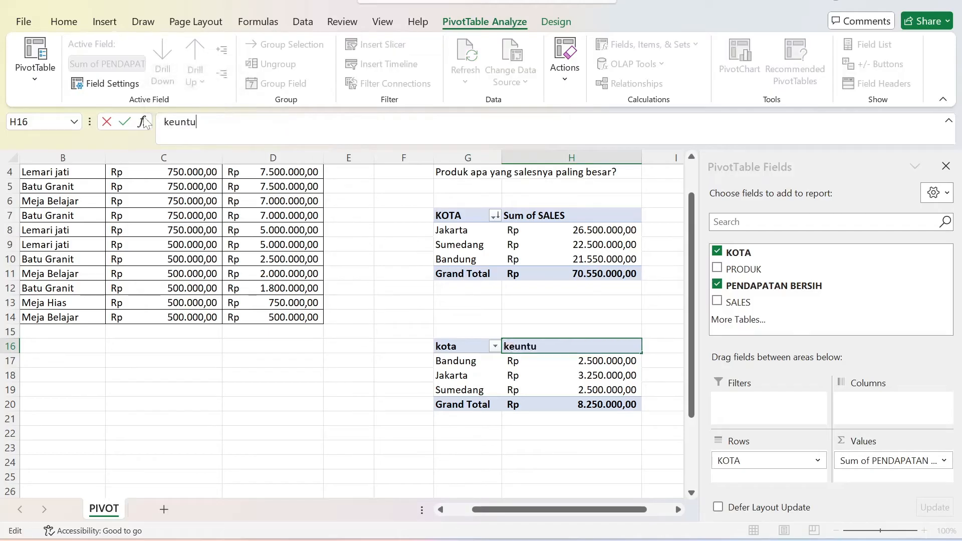
{"action": "type", "text": "ngan"}
{"action": "key", "text": "Return"}
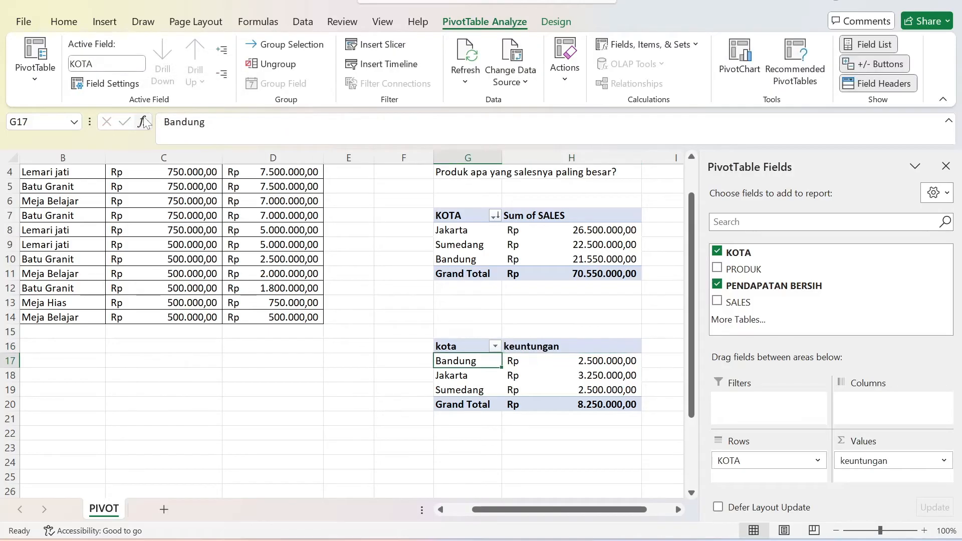
Step: Sort the second PivotTable by keuntungan from largest to smallest and widen column H to fit the SALES totals
{"action": "right_click", "coordinate": [548, 361]}
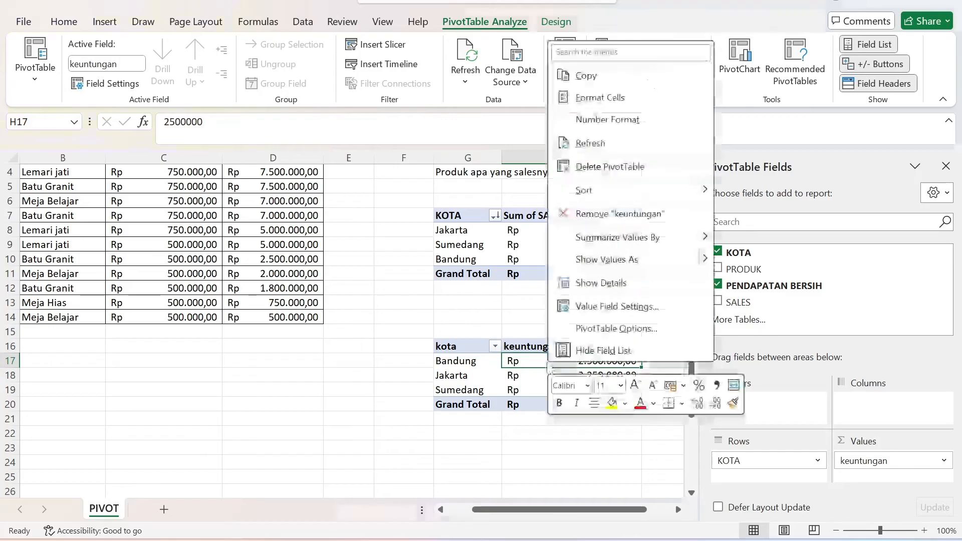
{"action": "mouse_move", "coordinate": [692, 190]}
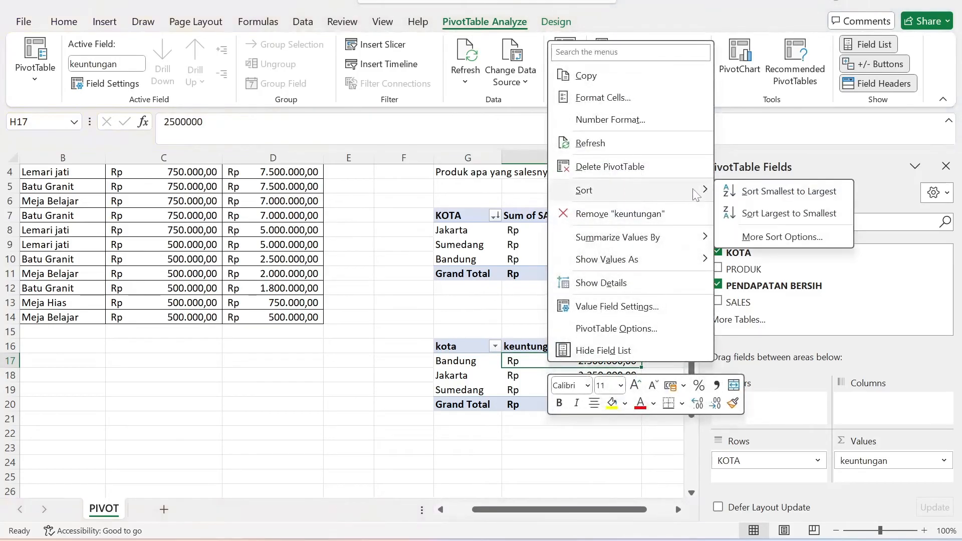
{"action": "left_click", "coordinate": [760, 213]}
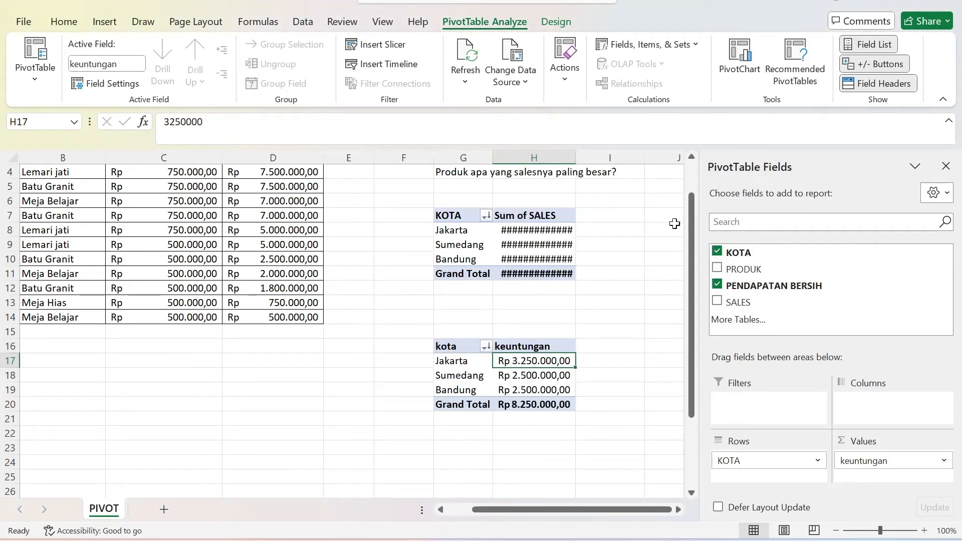
{"action": "left_click_drag", "start_coordinate": [574, 157], "coordinate": [615, 157]}
{"action": "scroll", "coordinate": [589, 209], "scroll_direction": "up", "scroll_amount": 1}
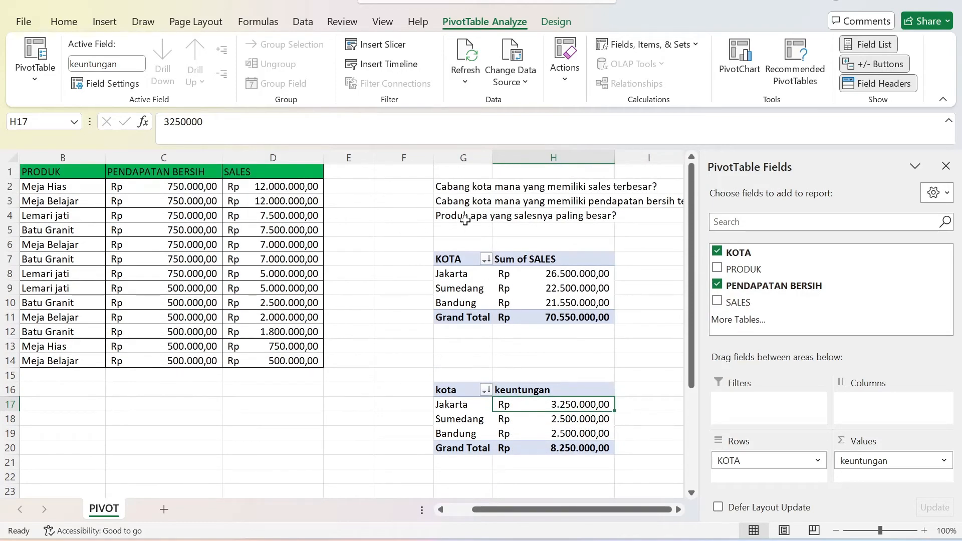
Step: Insert a third PivotTable from the source range A1:D14, placed on the existing PIVOT worksheet at cell G24
{"action": "left_click", "coordinate": [245, 286]}
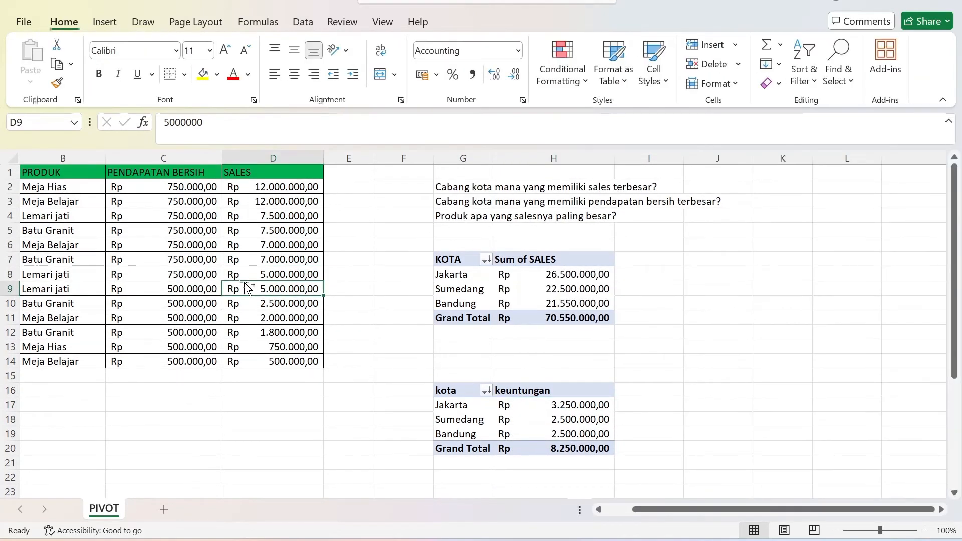
{"action": "key", "text": "ctrl+a"}
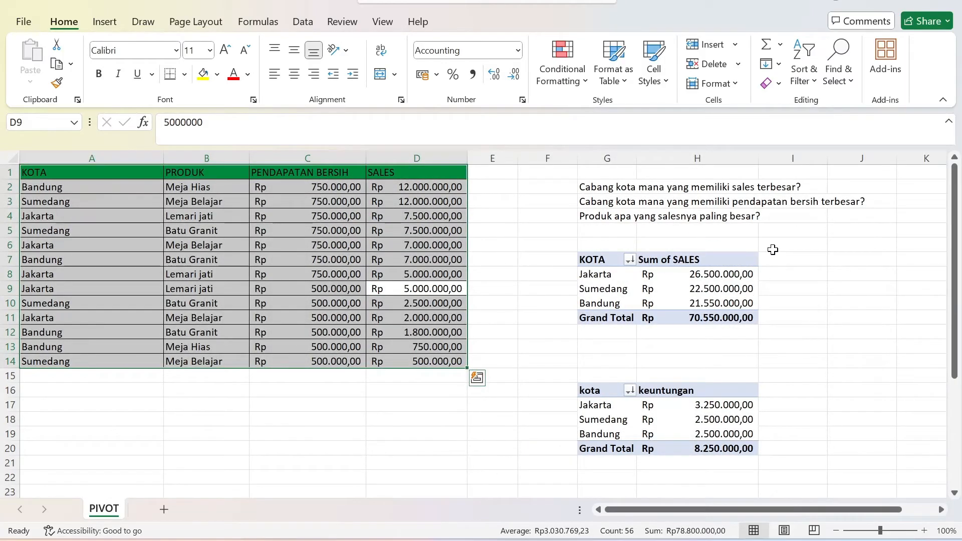
{"action": "left_click", "coordinate": [105, 21]}
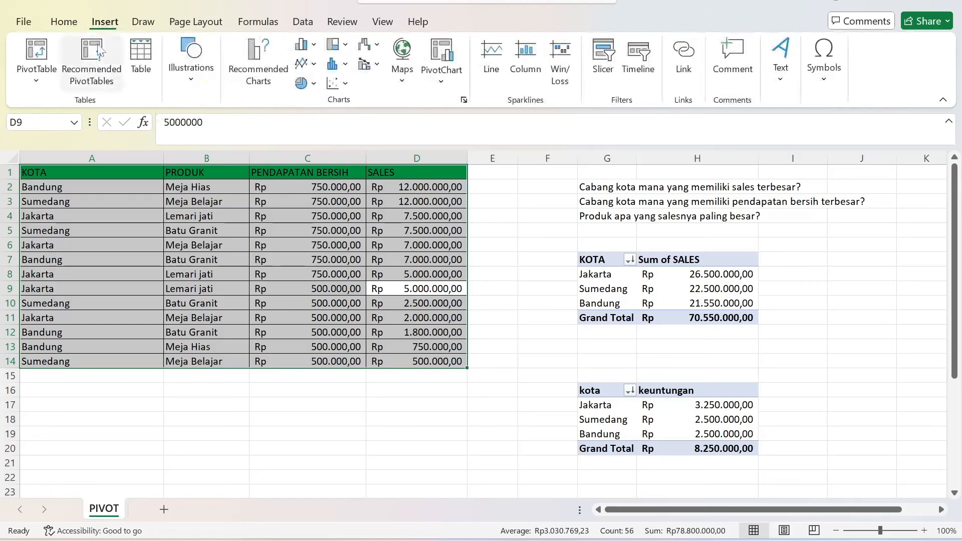
{"action": "left_click", "coordinate": [36, 55]}
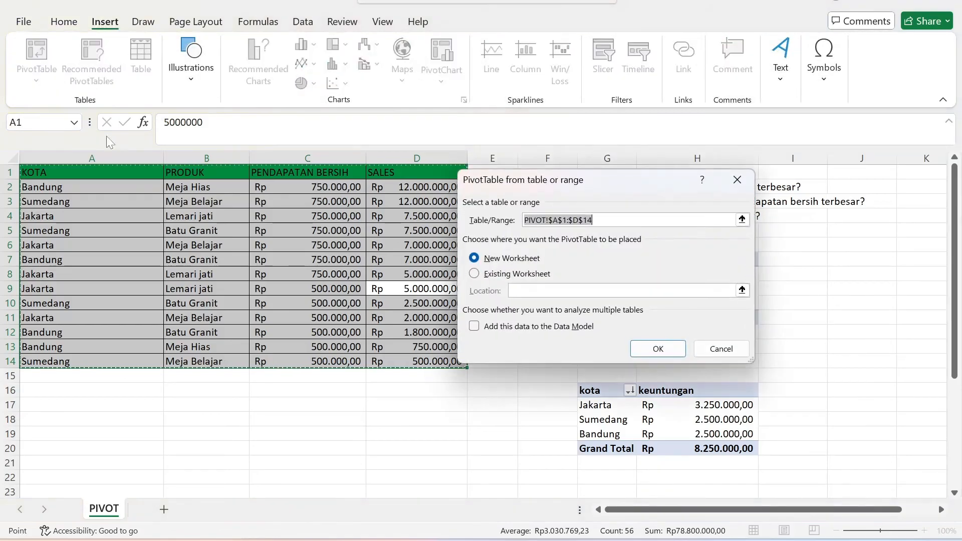
{"action": "left_click", "coordinate": [474, 273]}
{"action": "left_click", "coordinate": [742, 290]}
{"action": "scroll", "coordinate": [609, 441], "scroll_direction": "down", "scroll_amount": 2}
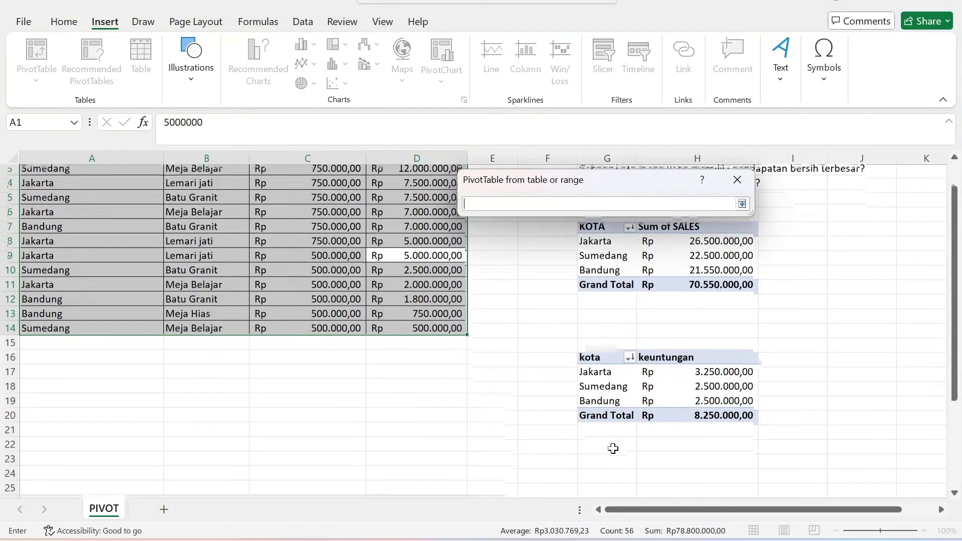
{"action": "left_click", "coordinate": [607, 419]}
{"action": "left_click", "coordinate": [742, 203]}
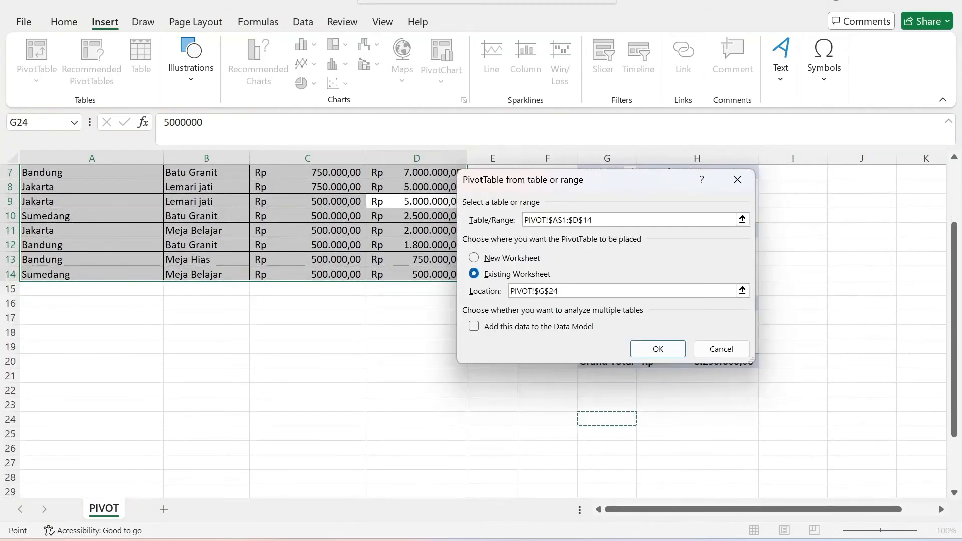
{"action": "left_click", "coordinate": [656, 348]}
{"action": "scroll", "coordinate": [586, 415], "scroll_direction": "down", "scroll_amount": 2}
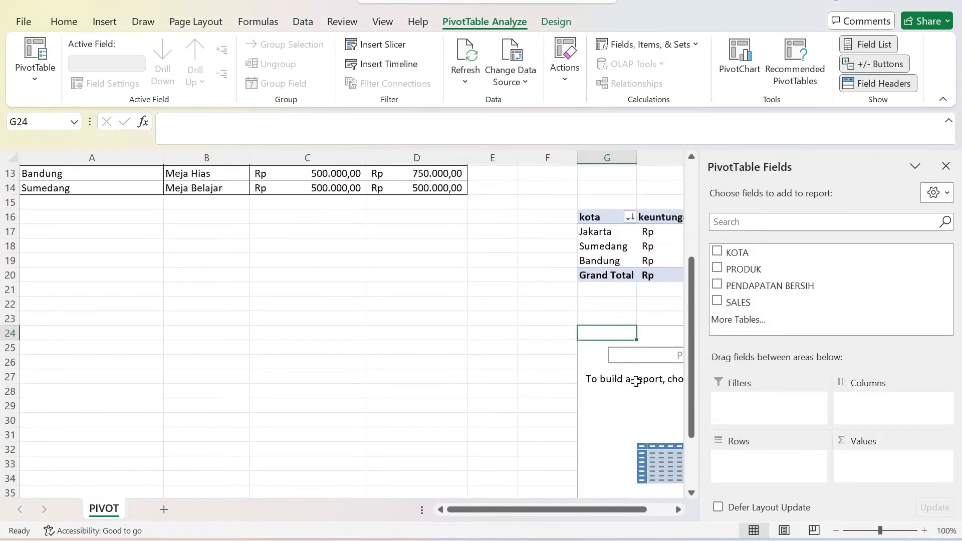
{"action": "left_click_drag", "start_coordinate": [734, 252], "coordinate": [775, 466]}
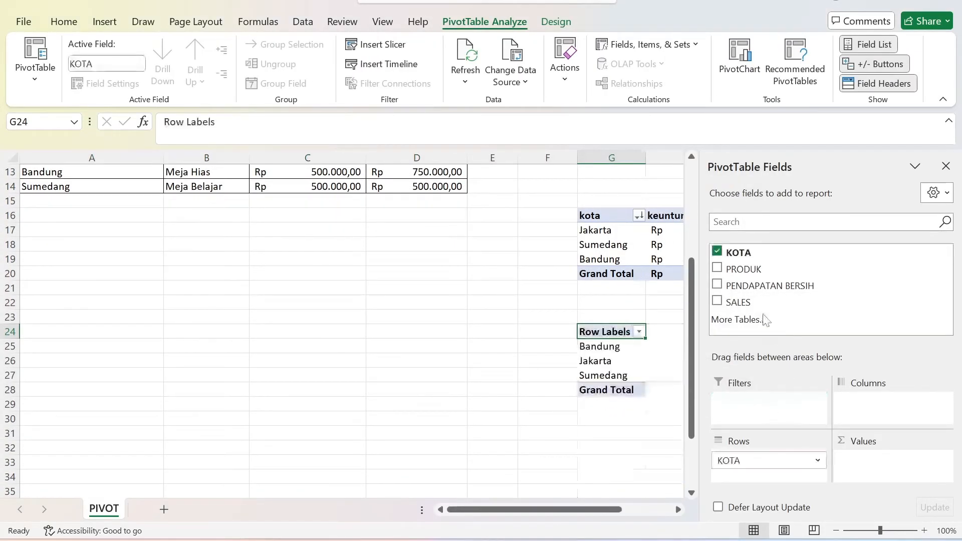
{"action": "scroll", "coordinate": [653, 414], "scroll_direction": "up", "scroll_amount": 1}
{"action": "scroll", "coordinate": [653, 414], "scroll_direction": "up", "scroll_amount": 2}
{"action": "scroll", "coordinate": [651, 409], "scroll_direction": "down", "scroll_amount": 1}
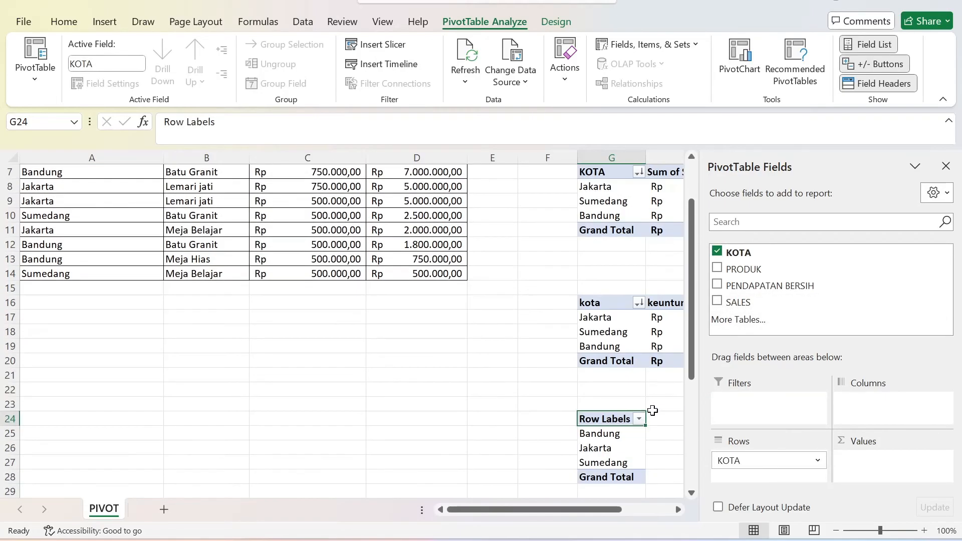
{"action": "left_click", "coordinate": [717, 252]}
Step: Build the PivotTable at G24 with PRODUK as rows and SALES as summed values, sorted from largest to smallest
{"action": "left_click_drag", "start_coordinate": [744, 269], "coordinate": [754, 458]}
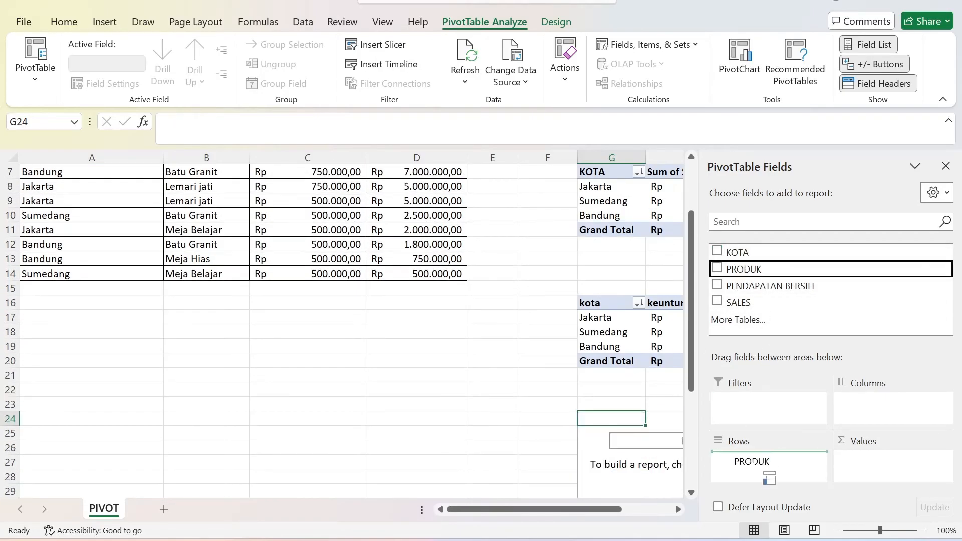
{"action": "left_click_drag", "start_coordinate": [747, 301], "coordinate": [884, 469]}
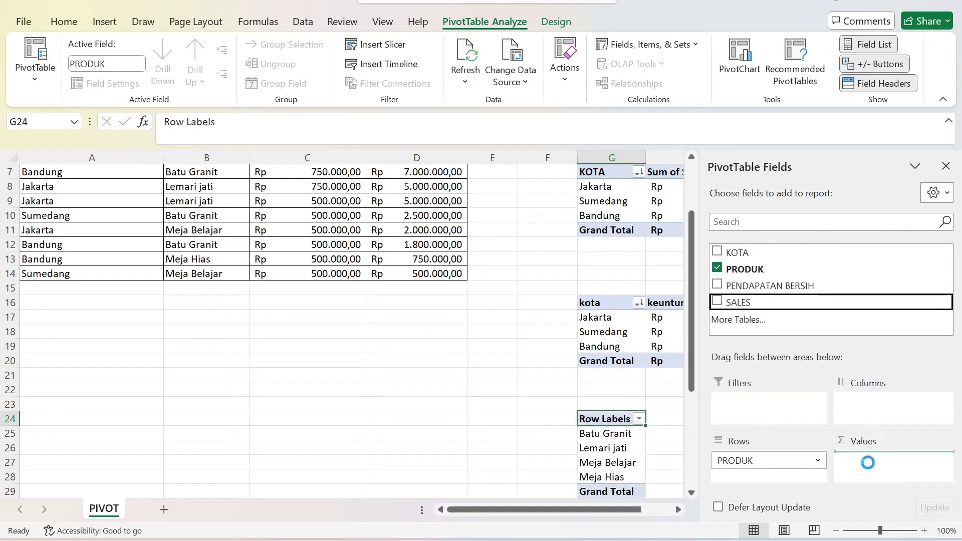
{"action": "scroll", "coordinate": [511, 464], "scroll_direction": "down", "scroll_amount": 1}
{"action": "left_click_drag", "start_coordinate": [575, 506], "coordinate": [600, 508]}
{"action": "right_click", "coordinate": [532, 390]}
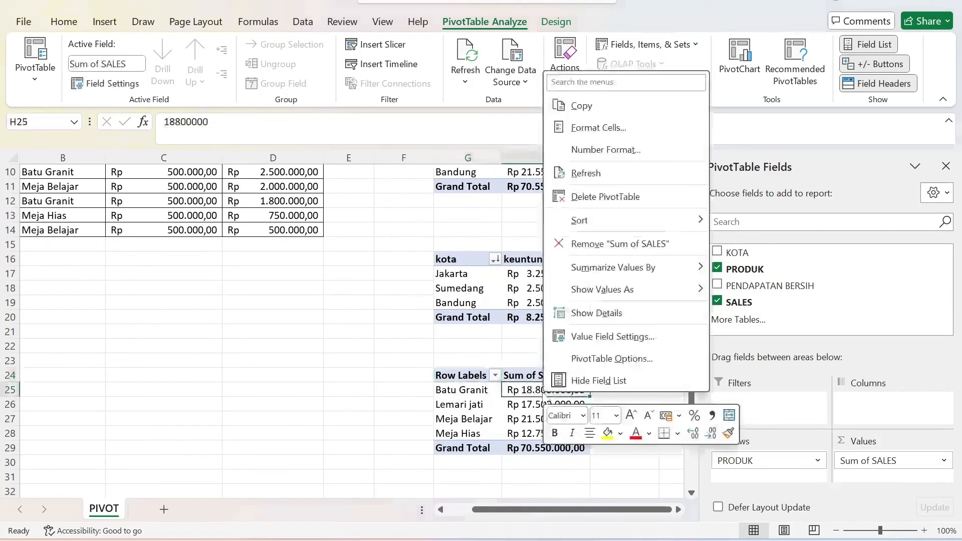
{"action": "mouse_move", "coordinate": [624, 225]}
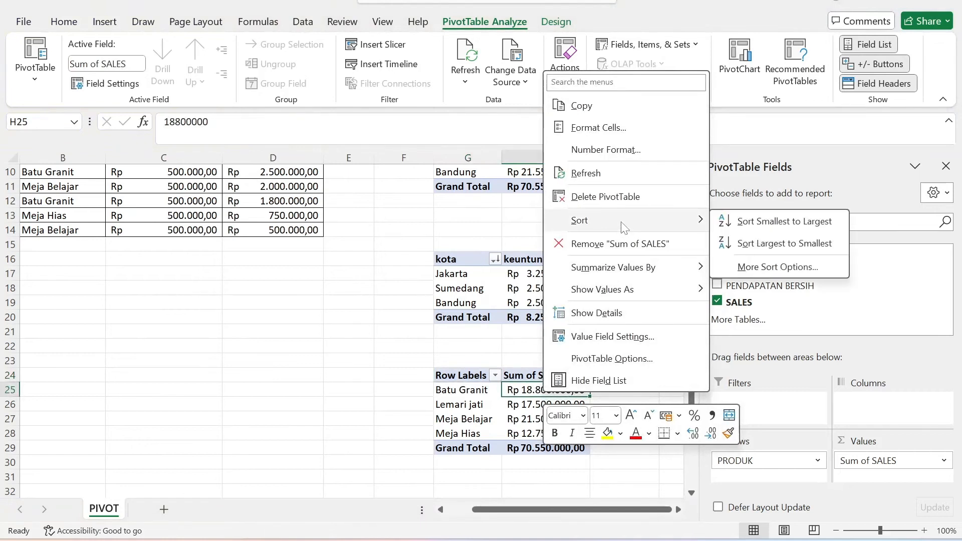
{"action": "left_click", "coordinate": [744, 245]}
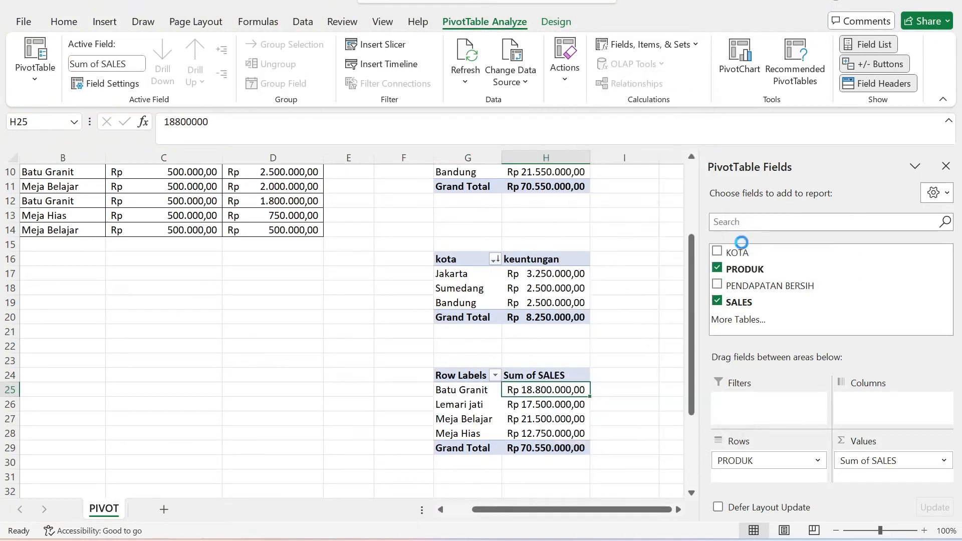
Step: Rename the third PivotTable's headers to Produk in G24 and Total penjualan in H24
{"action": "left_click", "coordinate": [470, 375]}
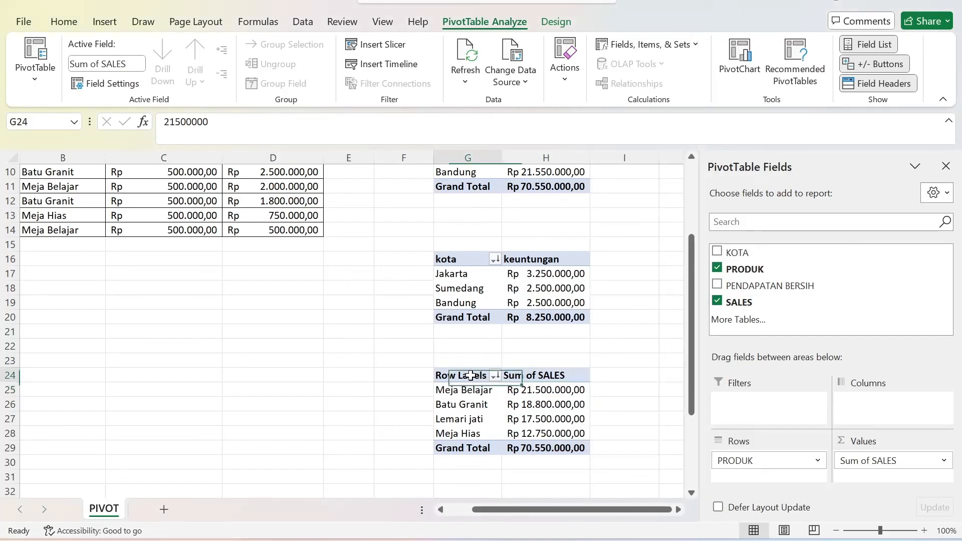
{"action": "type", "text": "Produk"}
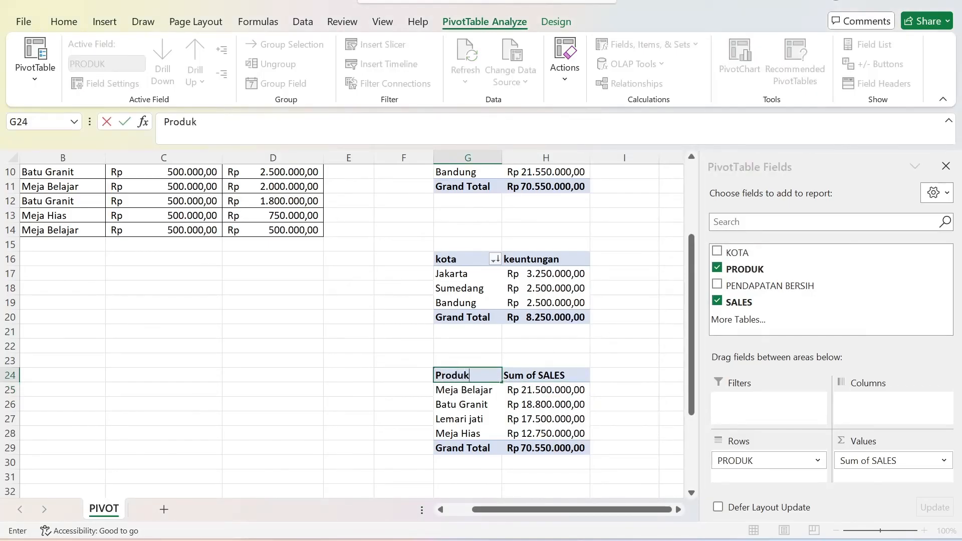
{"action": "key", "text": "Tab"}
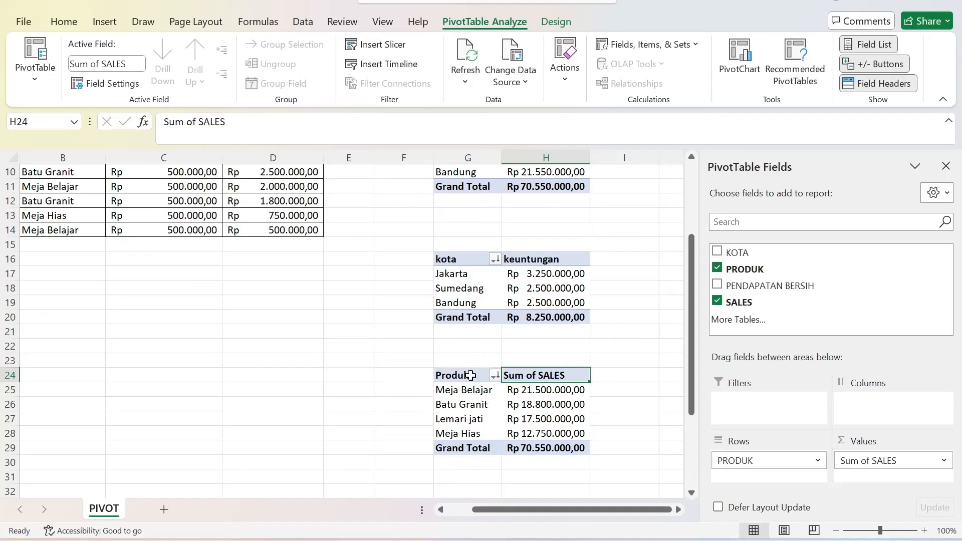
{"action": "type", "text": "Total penjualan"}
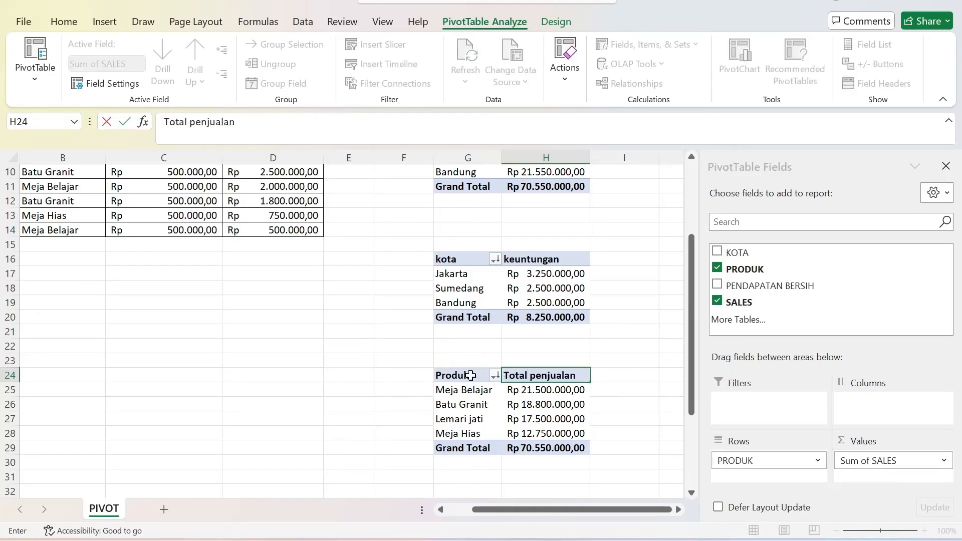
{"action": "key", "text": "Return"}
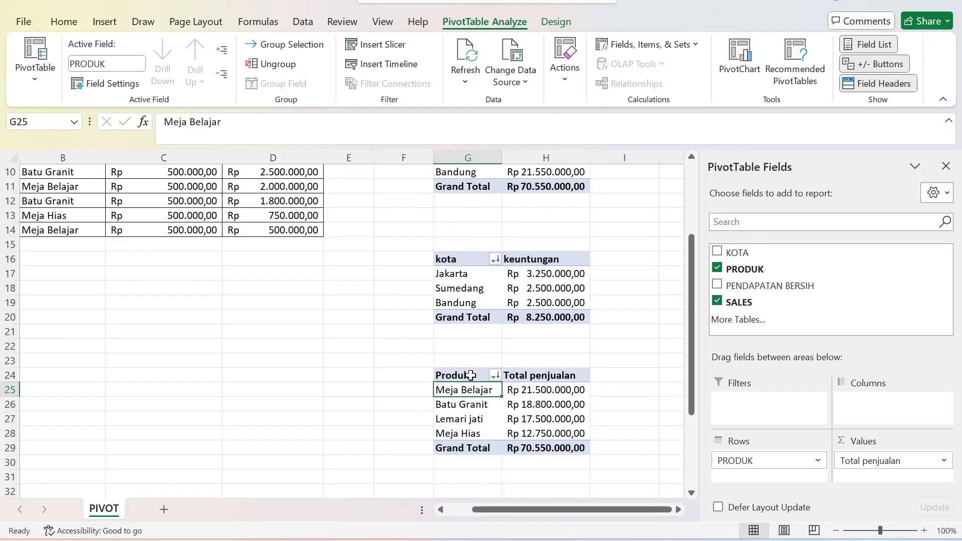
Step: Insert another PivotTable from the source range A1:D14, placed on a new worksheet
{"action": "scroll", "coordinate": [471, 376], "scroll_direction": "up", "scroll_amount": 3}
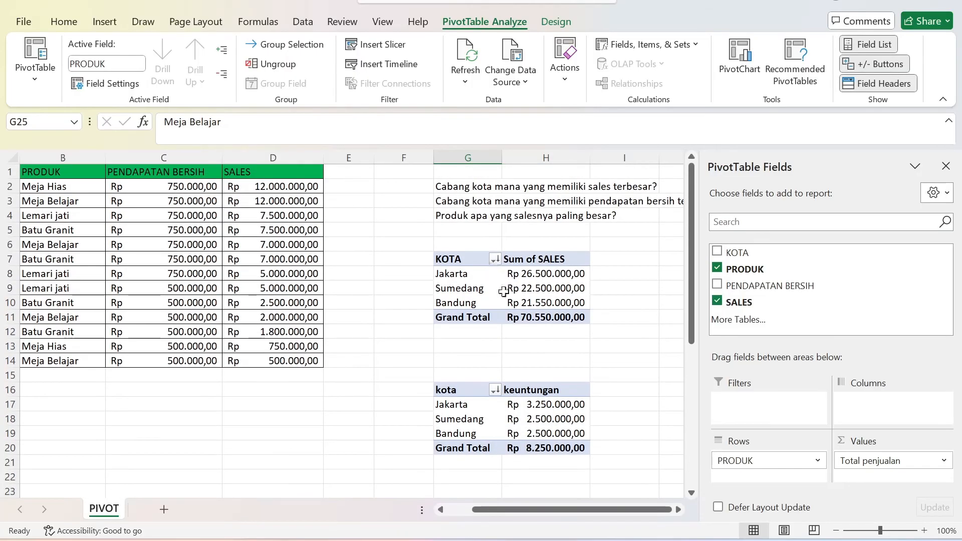
{"action": "scroll", "coordinate": [504, 301], "scroll_direction": "down", "scroll_amount": 4}
{"action": "scroll", "coordinate": [481, 310], "scroll_direction": "up", "scroll_amount": 3}
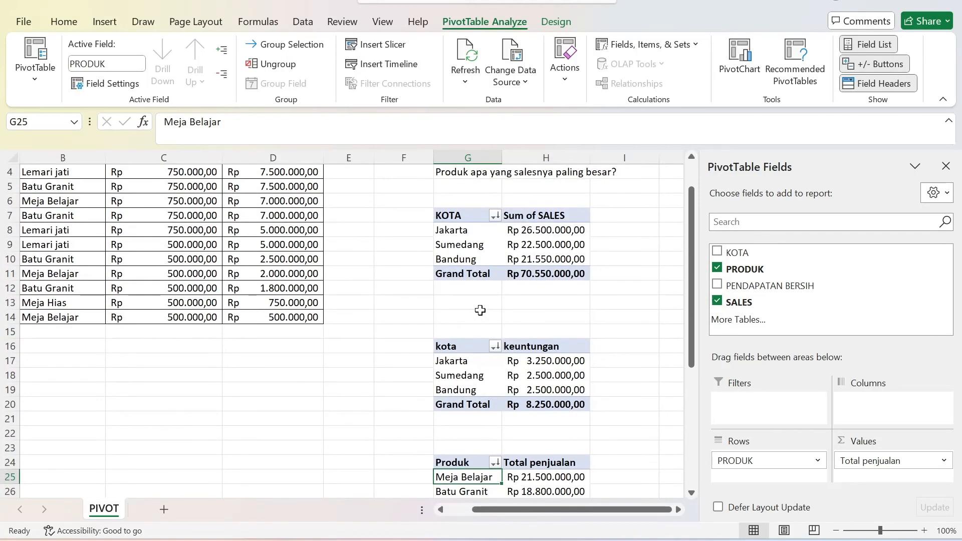
{"action": "scroll", "coordinate": [480, 310], "scroll_direction": "up", "scroll_amount": 1}
{"action": "left_click", "coordinate": [250, 273]}
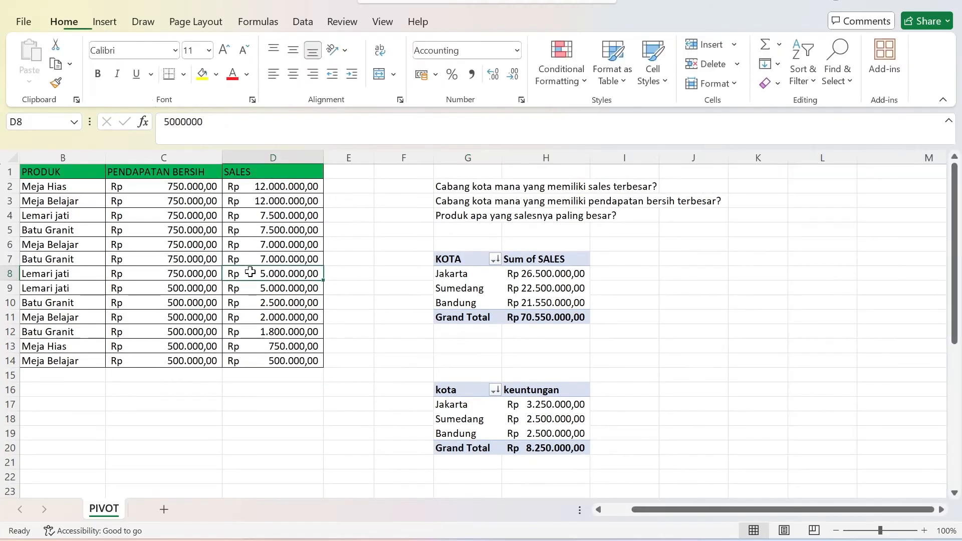
{"action": "key", "text": "ctrl+a"}
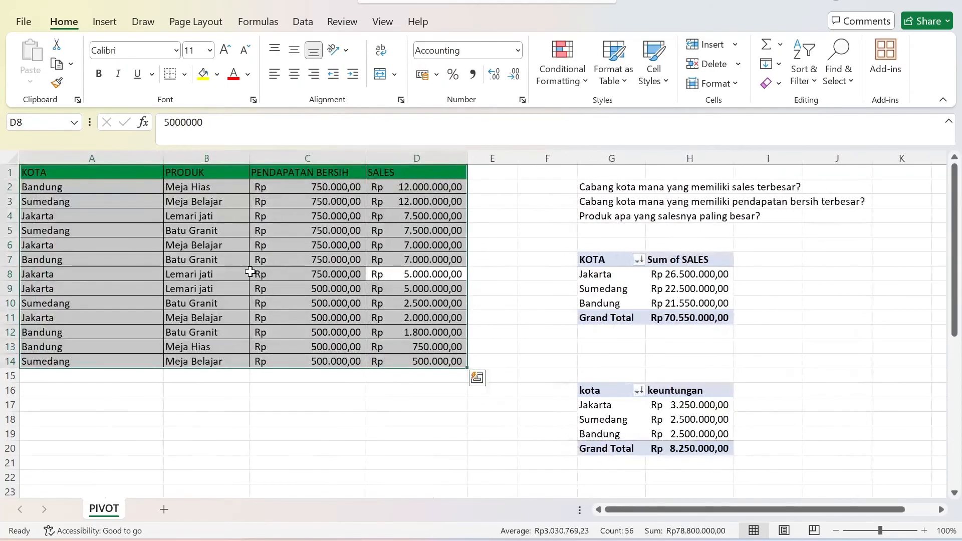
{"action": "left_click", "coordinate": [104, 21]}
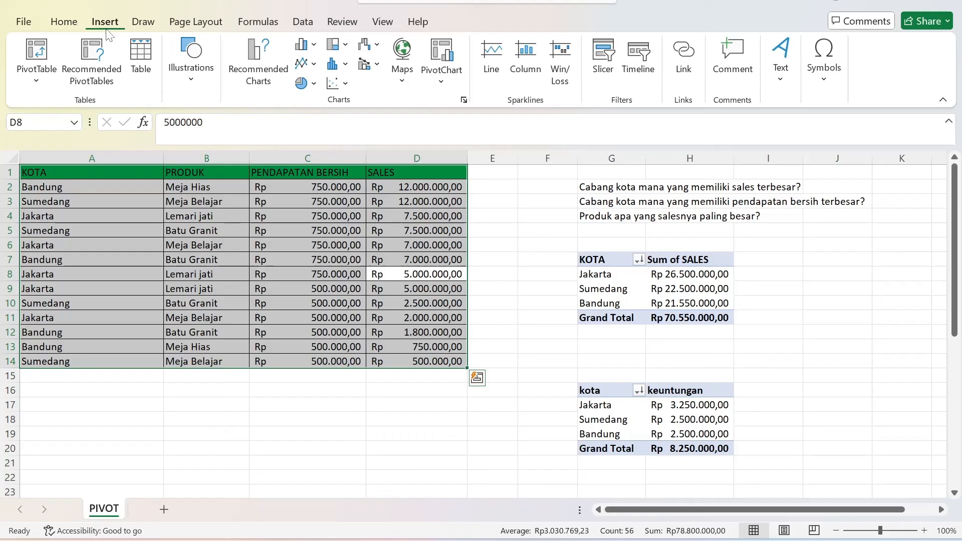
{"action": "left_click", "coordinate": [36, 53]}
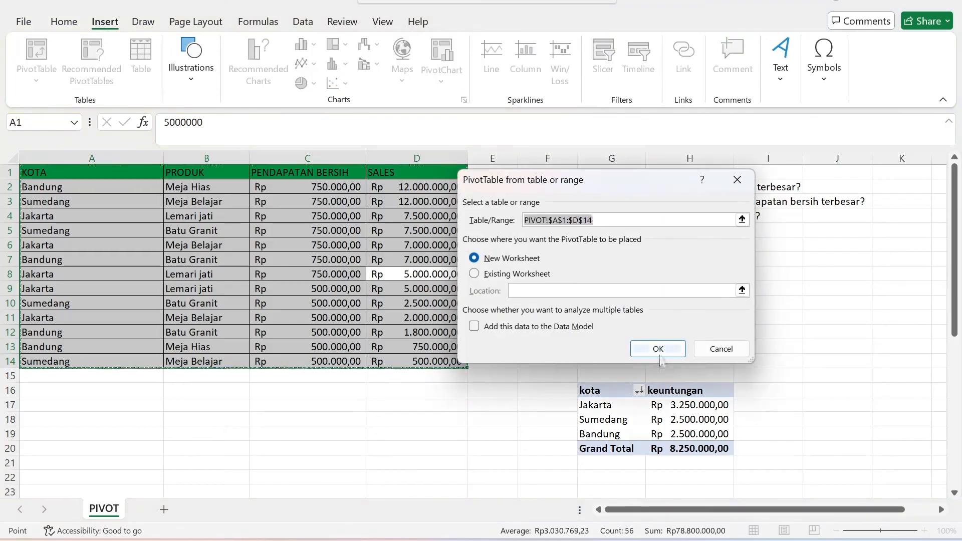
{"action": "left_click", "coordinate": [658, 348]}
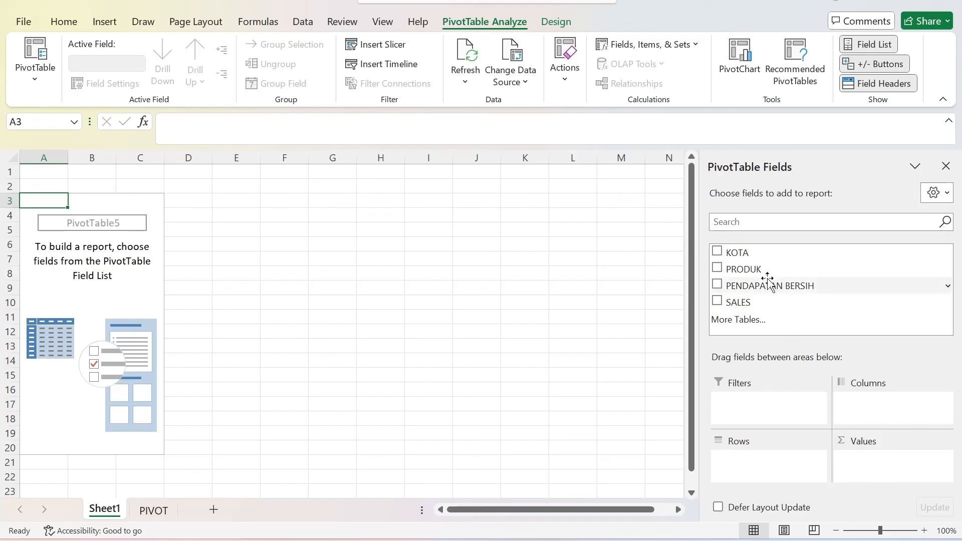
Step: Build the new worksheet's PivotTable with PRODUK nested under KOTA as row fields and SALES as the summed value field
{"action": "mouse_move", "coordinate": [745, 251]}
{"action": "left_mouse_down"}
{"action": "mouse_move", "coordinate": [778, 300]}
{"action": "mouse_move", "coordinate": [759, 485]}
{"action": "mouse_move", "coordinate": [753, 456]}
{"action": "left_mouse_up"}
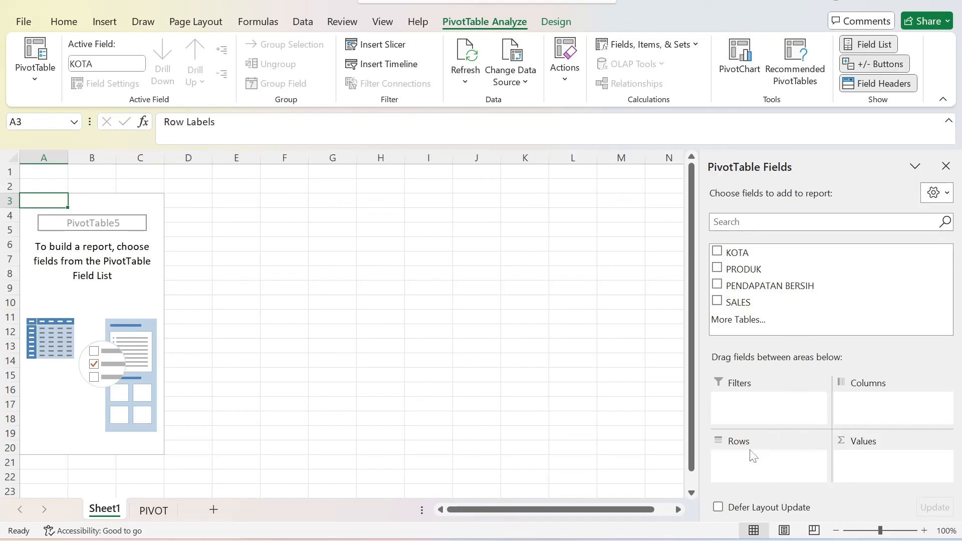
{"action": "left_click_drag", "start_coordinate": [773, 271], "coordinate": [773, 481]}
{"action": "left_click_drag", "start_coordinate": [753, 301], "coordinate": [888, 466]}
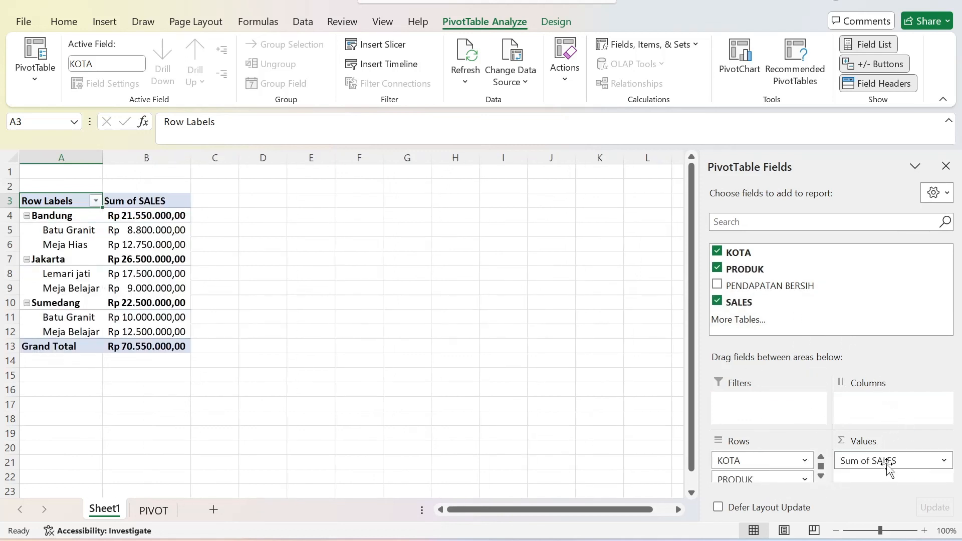
{"action": "left_click", "coordinate": [454, 346]}
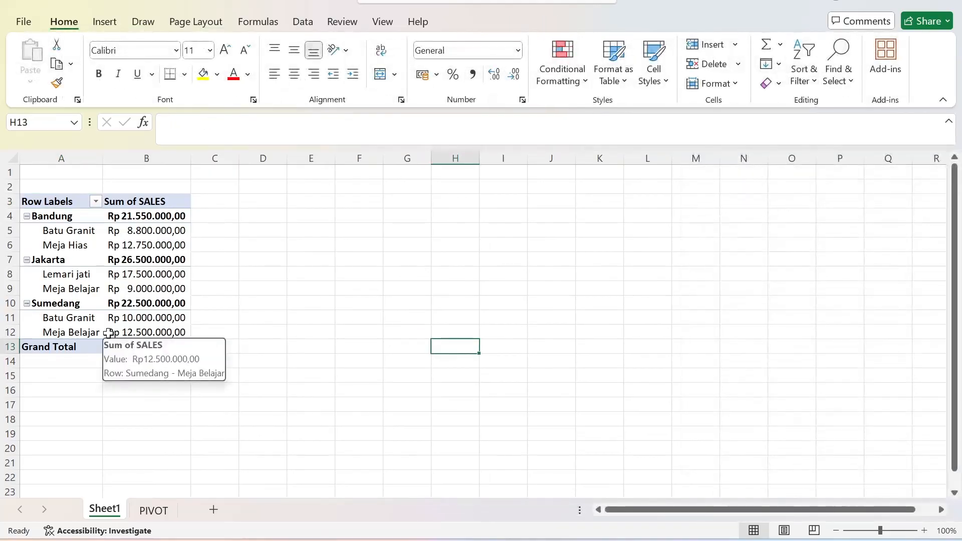
Step: Sort the cities in the new worksheet's PivotTable by Sum of SALES from smallest to largest
{"action": "left_click", "coordinate": [125, 218]}
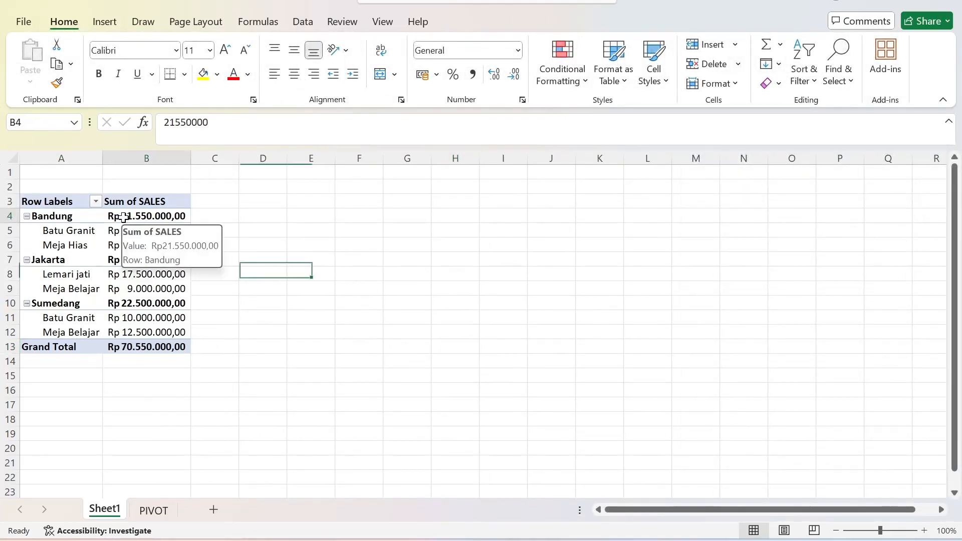
{"action": "right_click", "coordinate": [126, 218]}
{"action": "mouse_move", "coordinate": [211, 364]}
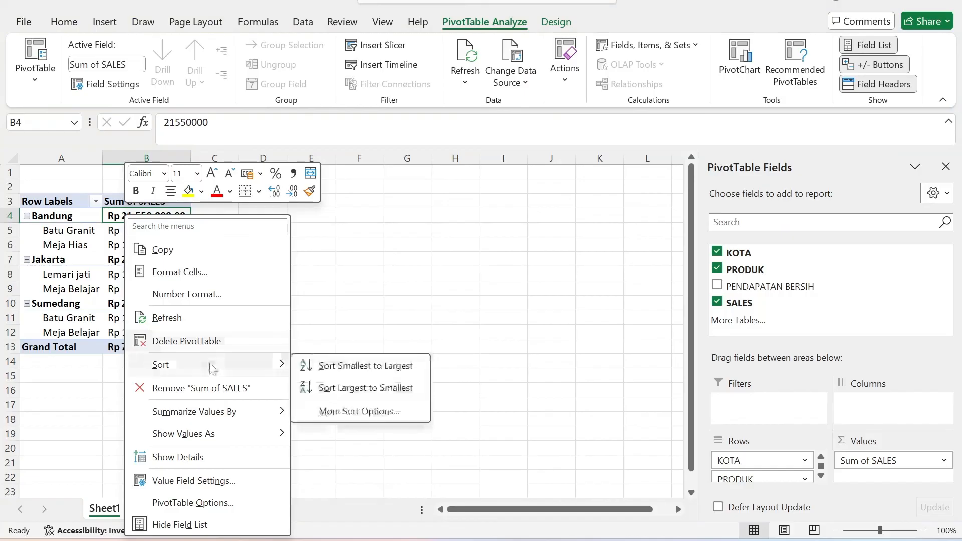
{"action": "left_click", "coordinate": [350, 371]}
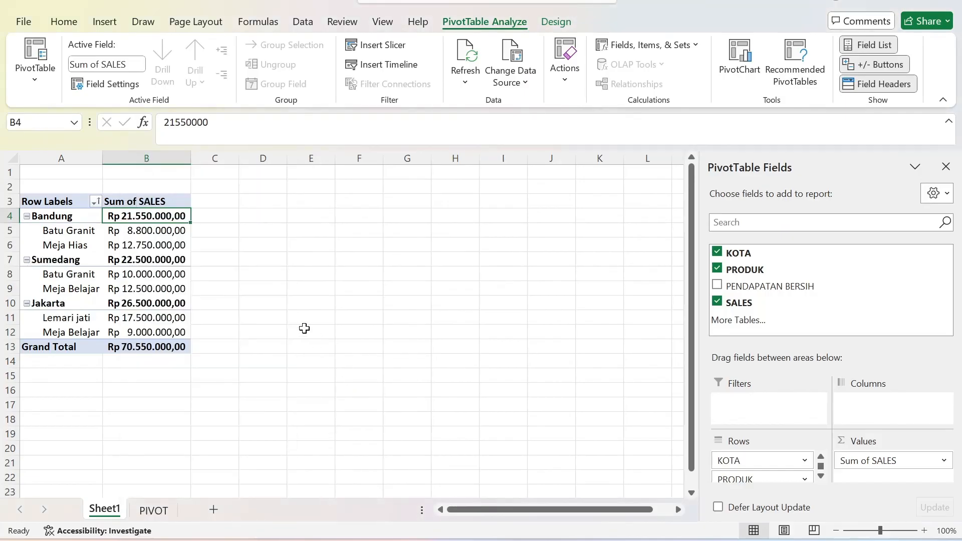
Step: Sort the cities in the new worksheet's PivotTable by Sum of SALES from largest to smallest
{"action": "right_click", "coordinate": [133, 217]}
{"action": "mouse_move", "coordinate": [216, 363]}
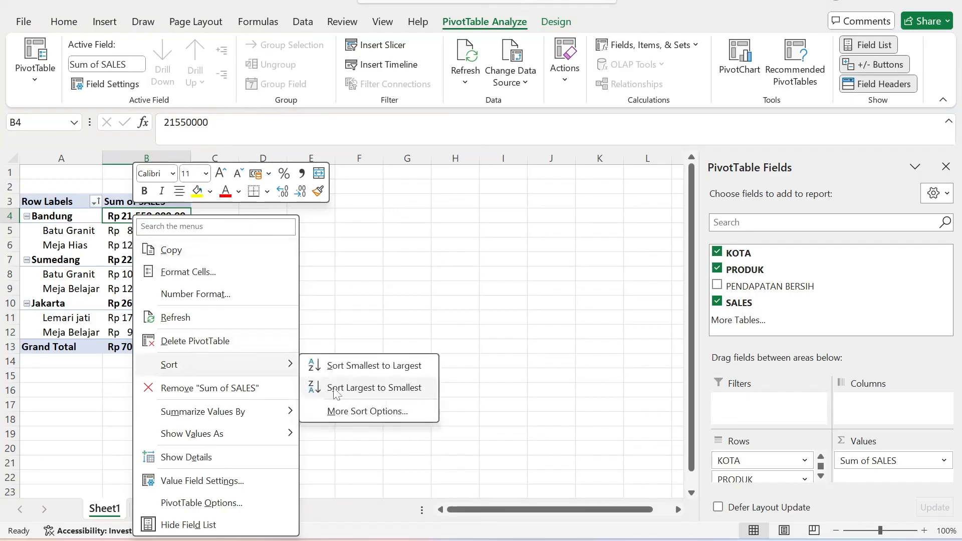
{"action": "left_click", "coordinate": [333, 387]}
{"action": "left_click", "coordinate": [235, 347]}
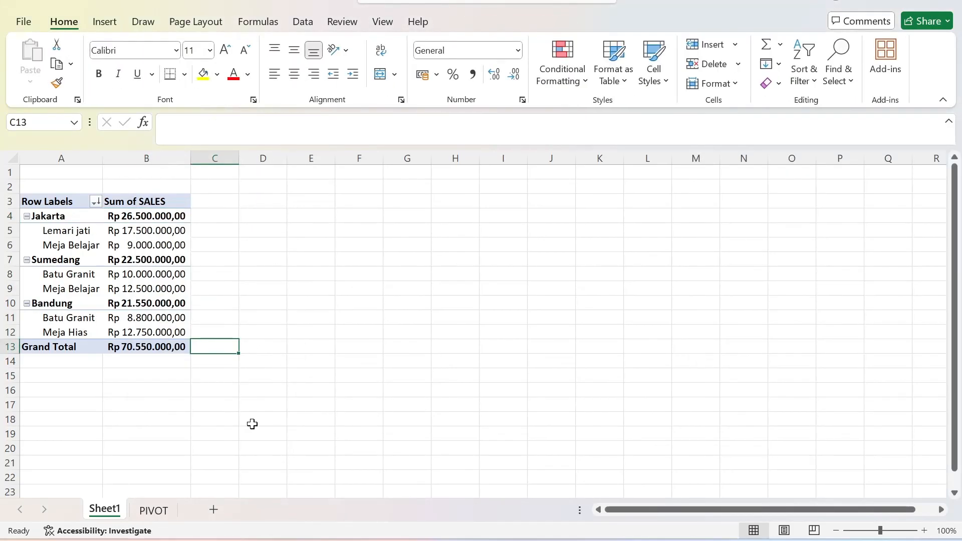